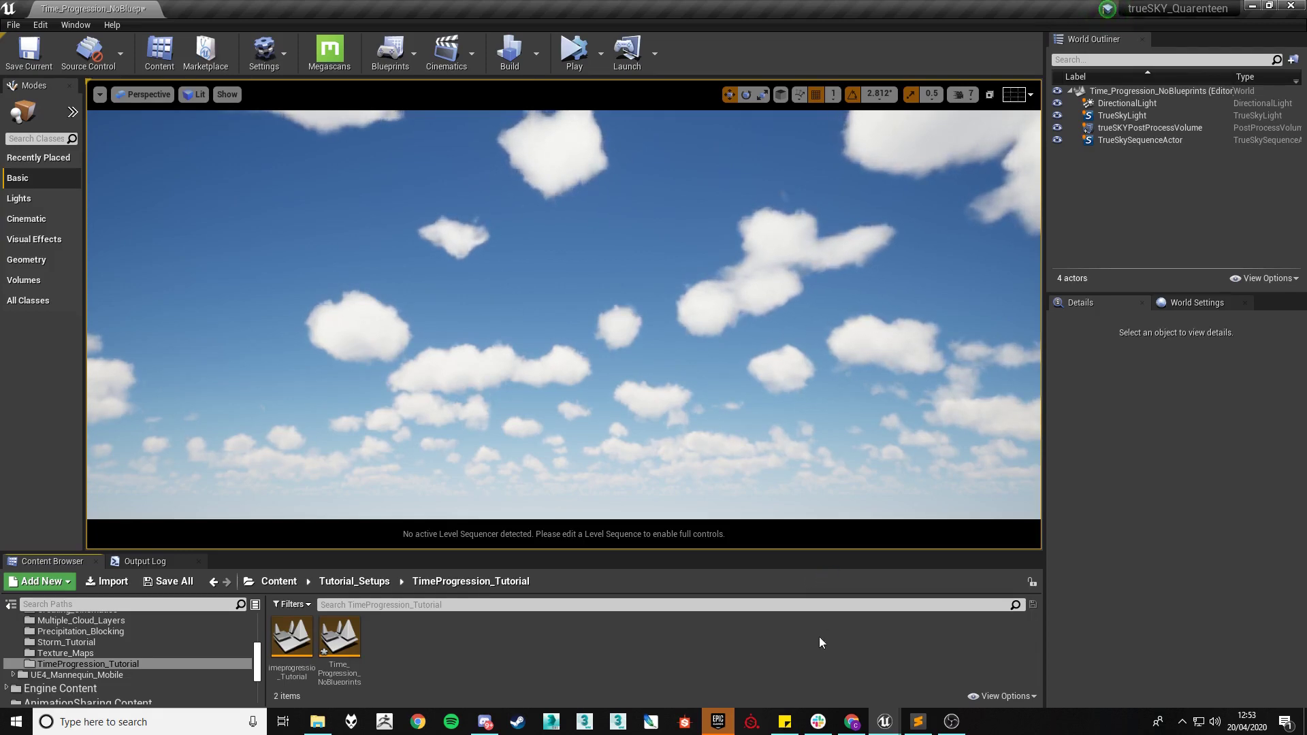
# Scrub the Cumulus_new sky sequence timeline back to around 11:19
pyautogui.moveTo(885, 718)
pyautogui.click(943, 664)
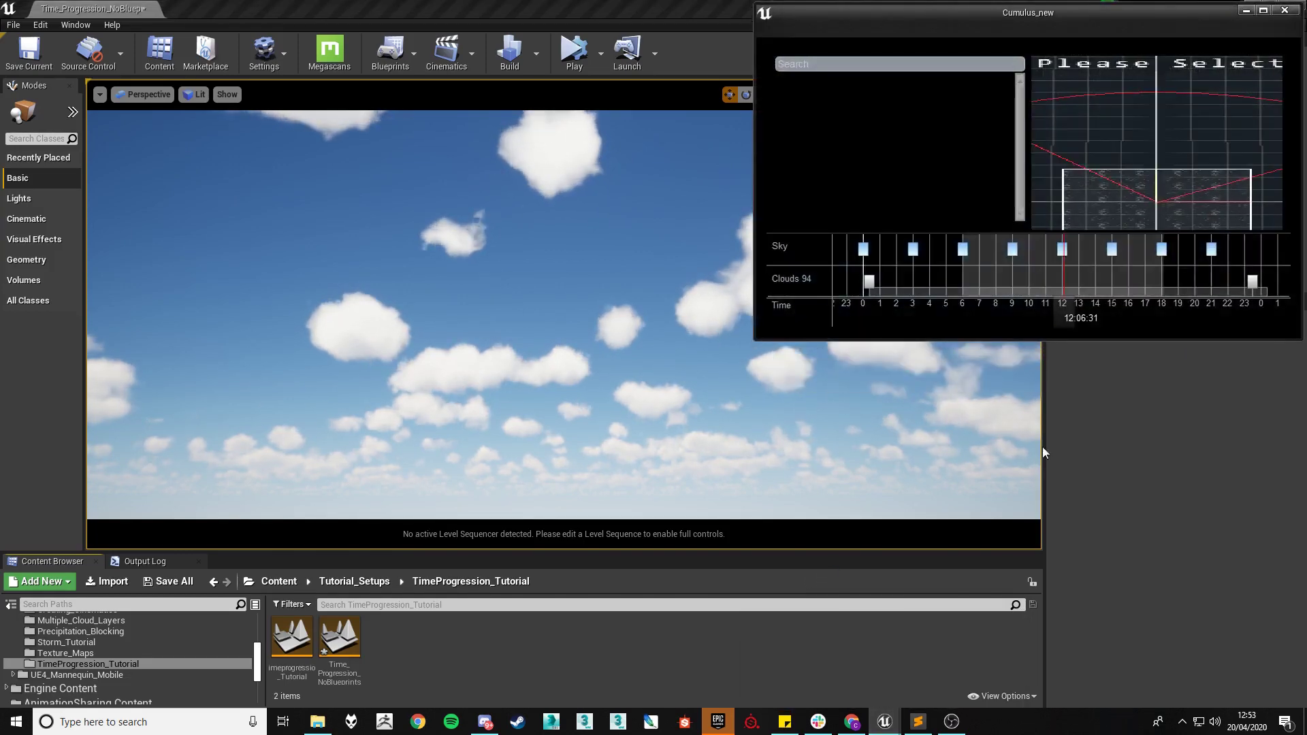
pyautogui.moveTo(1067, 321); pyautogui.dragTo(1025, 314)
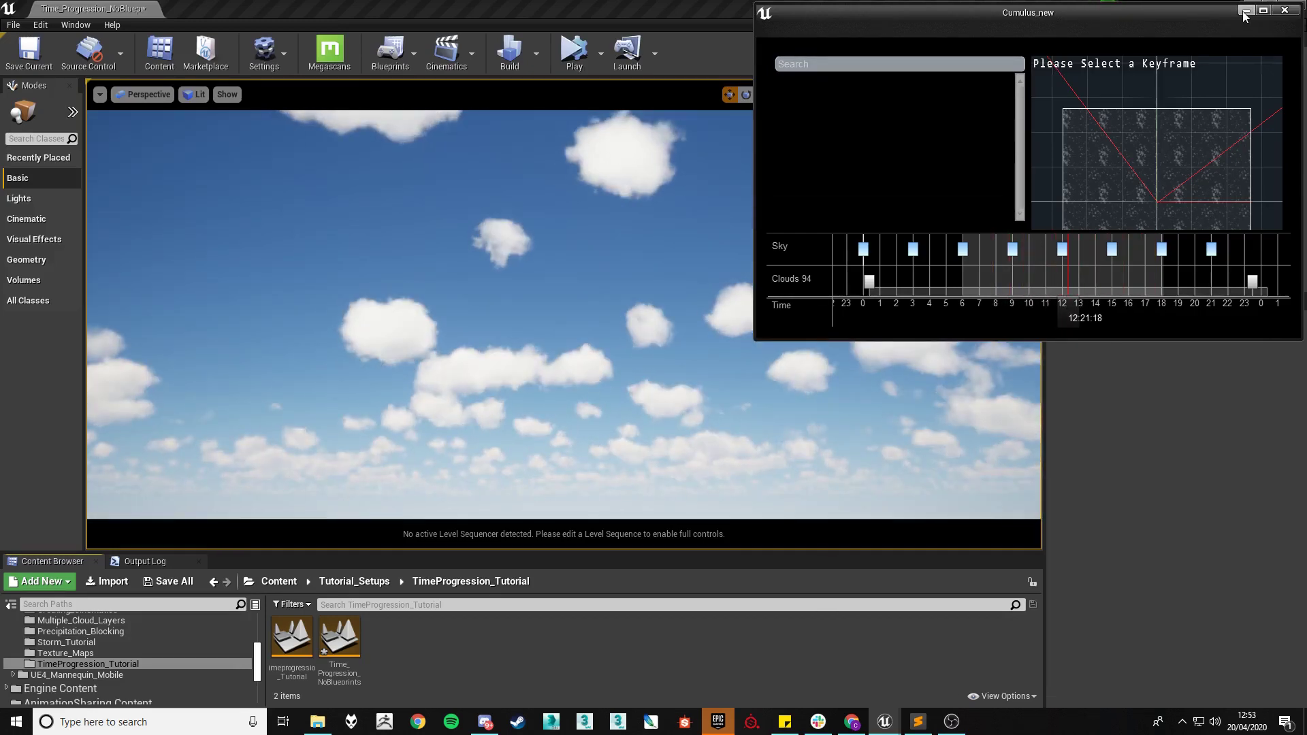
# Close the sequence window and drag the TrueSkySequenceActor's Time down to 11.2
pyautogui.click(1246, 11)
pyautogui.click(1162, 141)
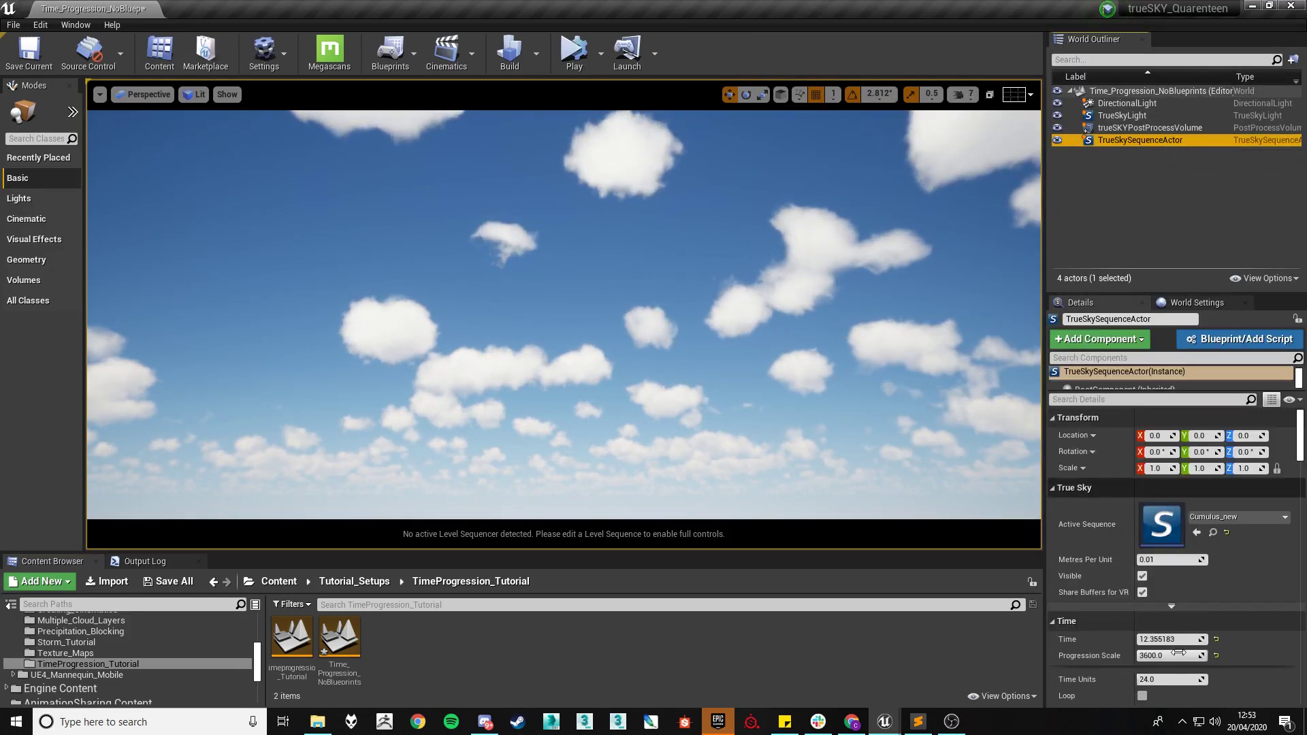
pyautogui.moveTo(1162, 639); pyautogui.dragTo(1100, 627)
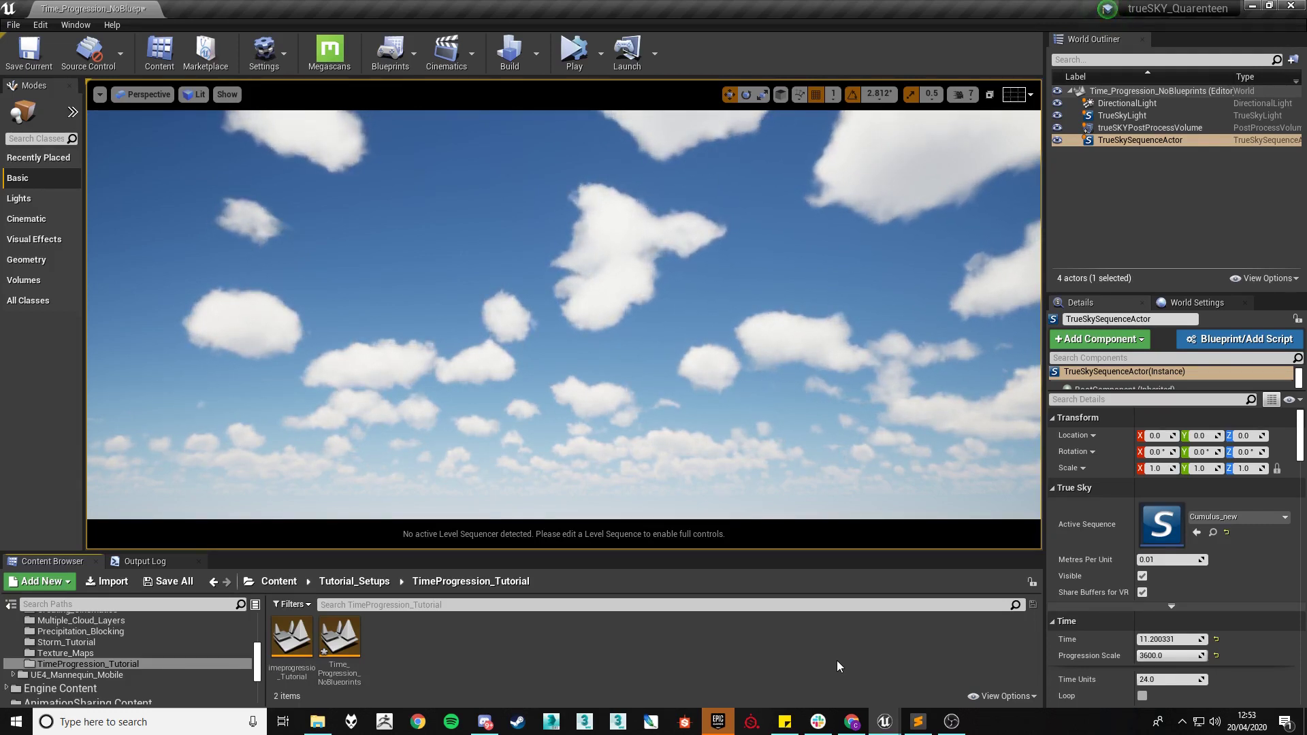
# Set the TrueSkySequenceActor's Progression Scale to 0
pyautogui.click(1177, 658)
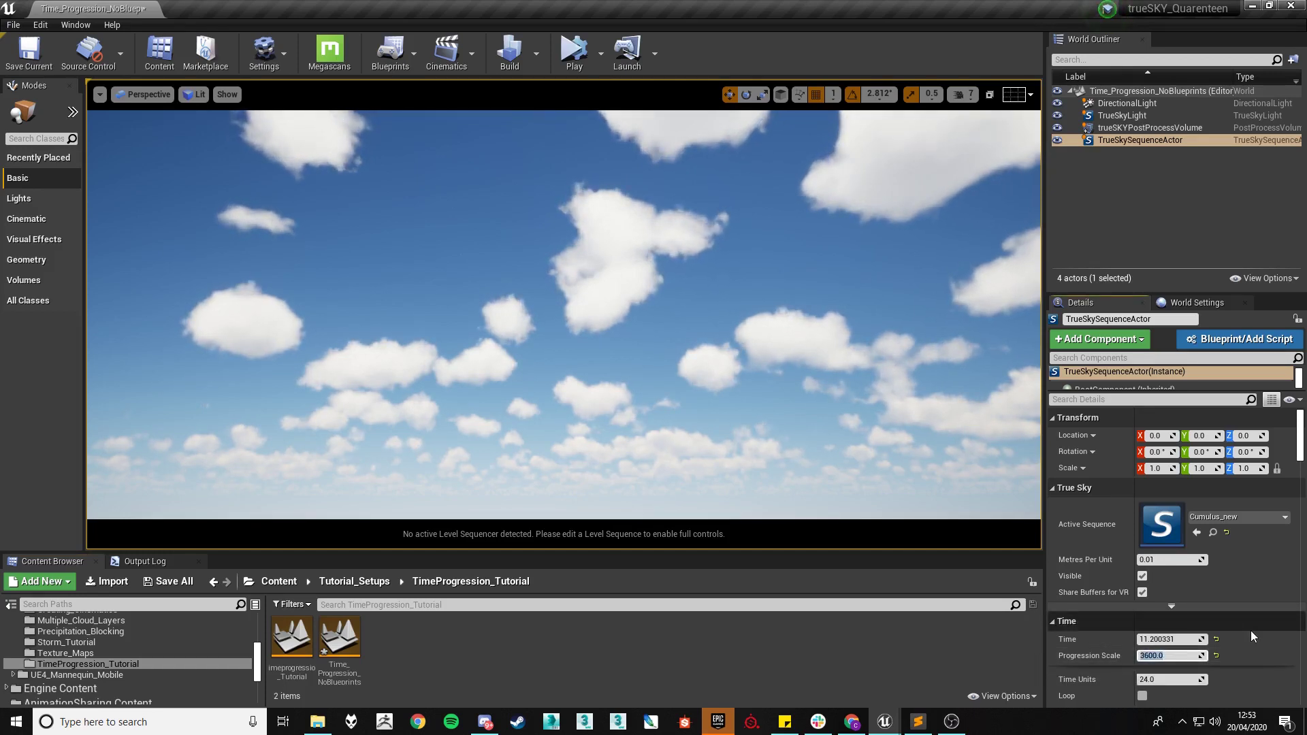
pyautogui.write('0')
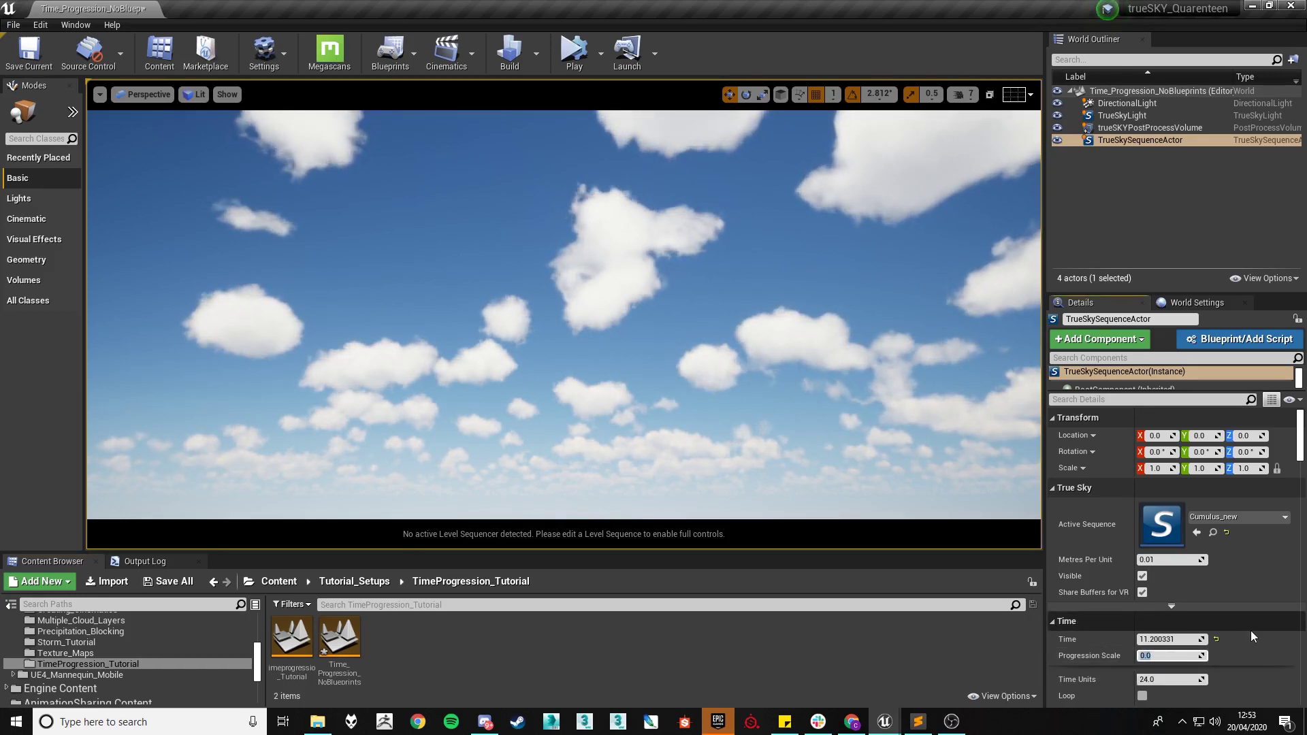
pyautogui.press('Return')
# Preview the still sky in play, then reselect the actor and edit Progression Scale again
pyautogui.click(574, 53)
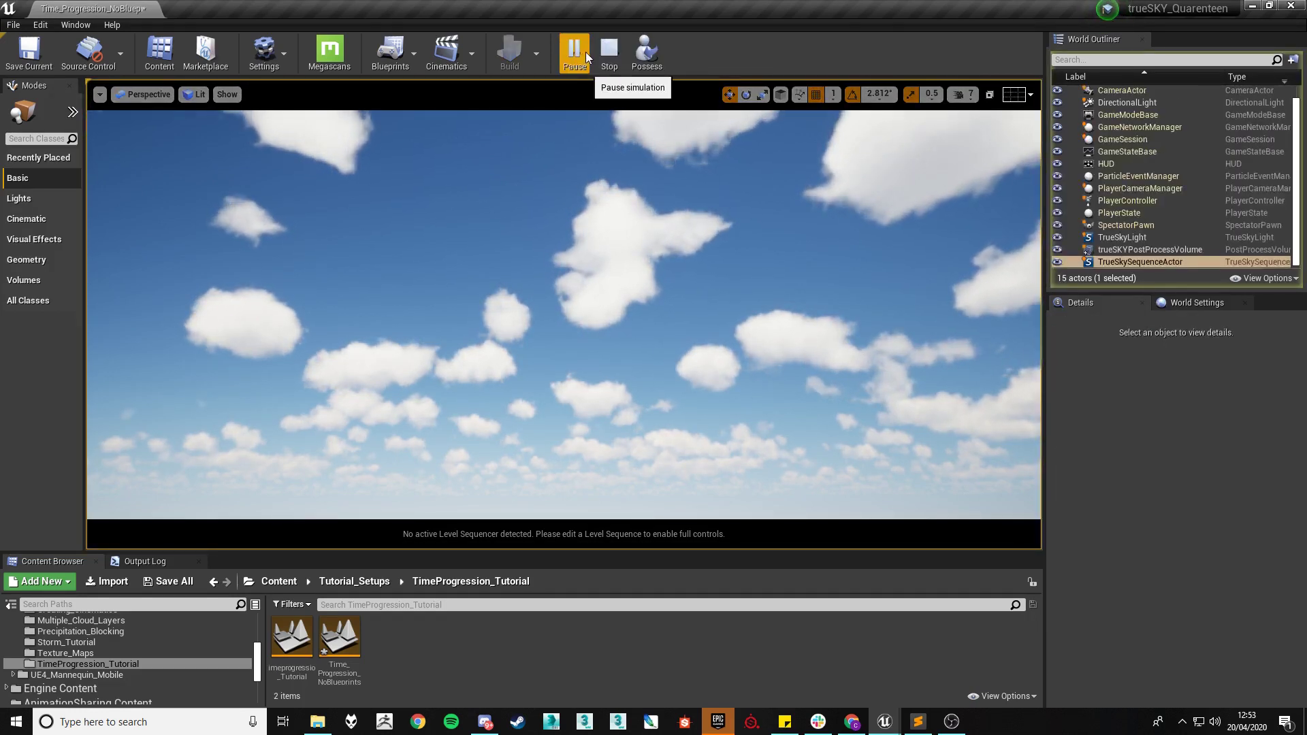
pyautogui.click(609, 51)
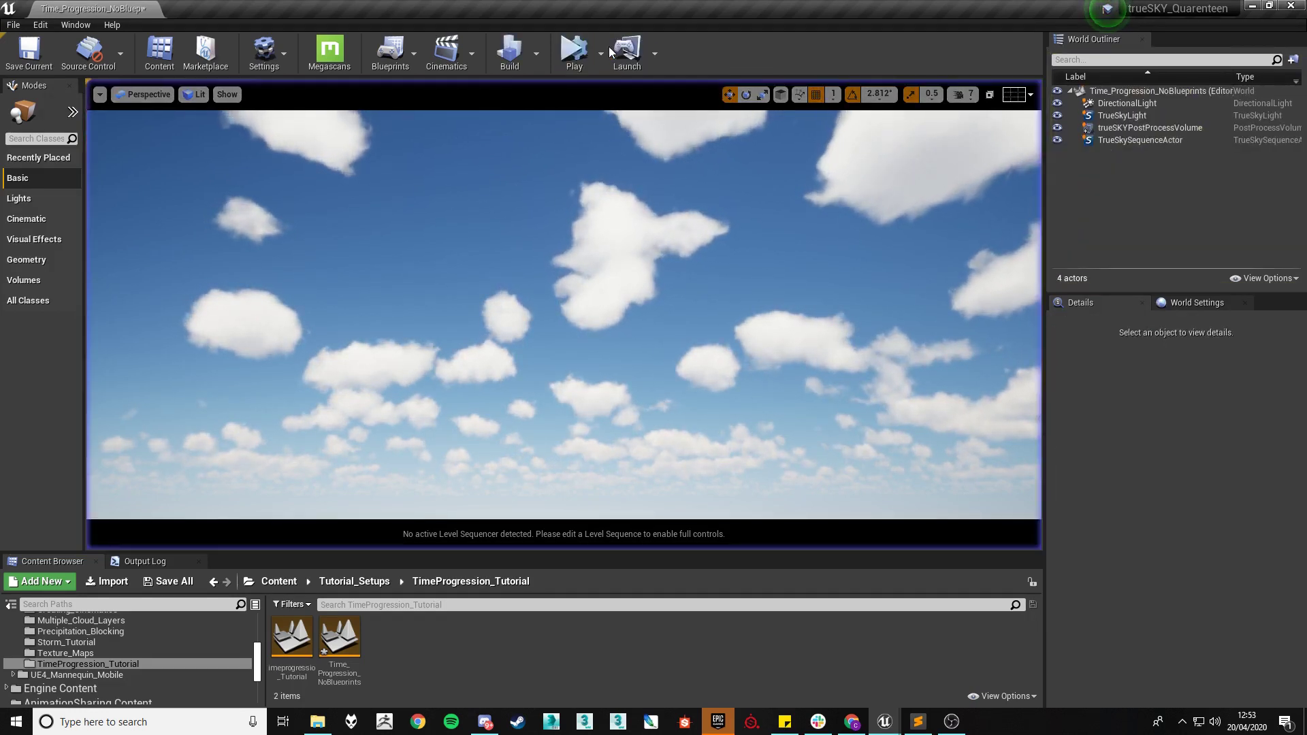
pyautogui.click(1170, 140)
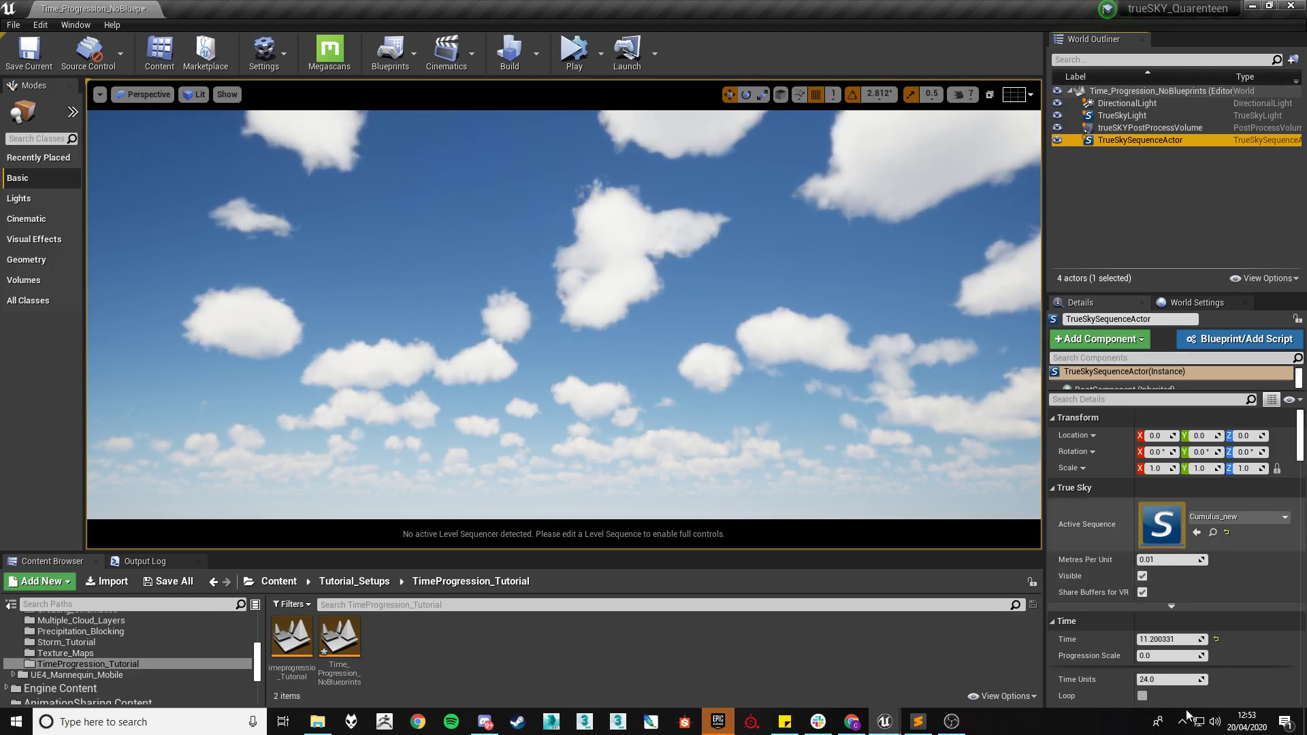
pyautogui.click(1169, 656)
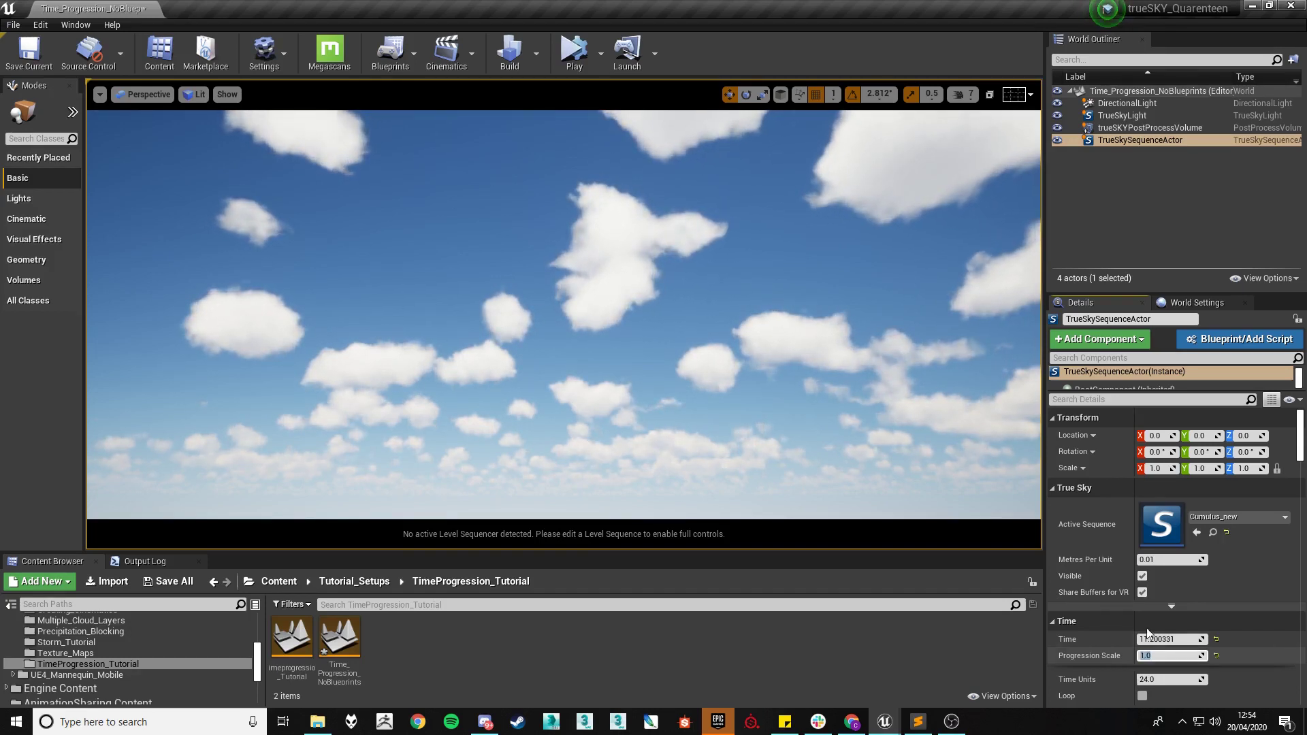
# Set Progression Scale to 1.0 and clear the actor selection
pyautogui.write('1')
pyautogui.press('Return')
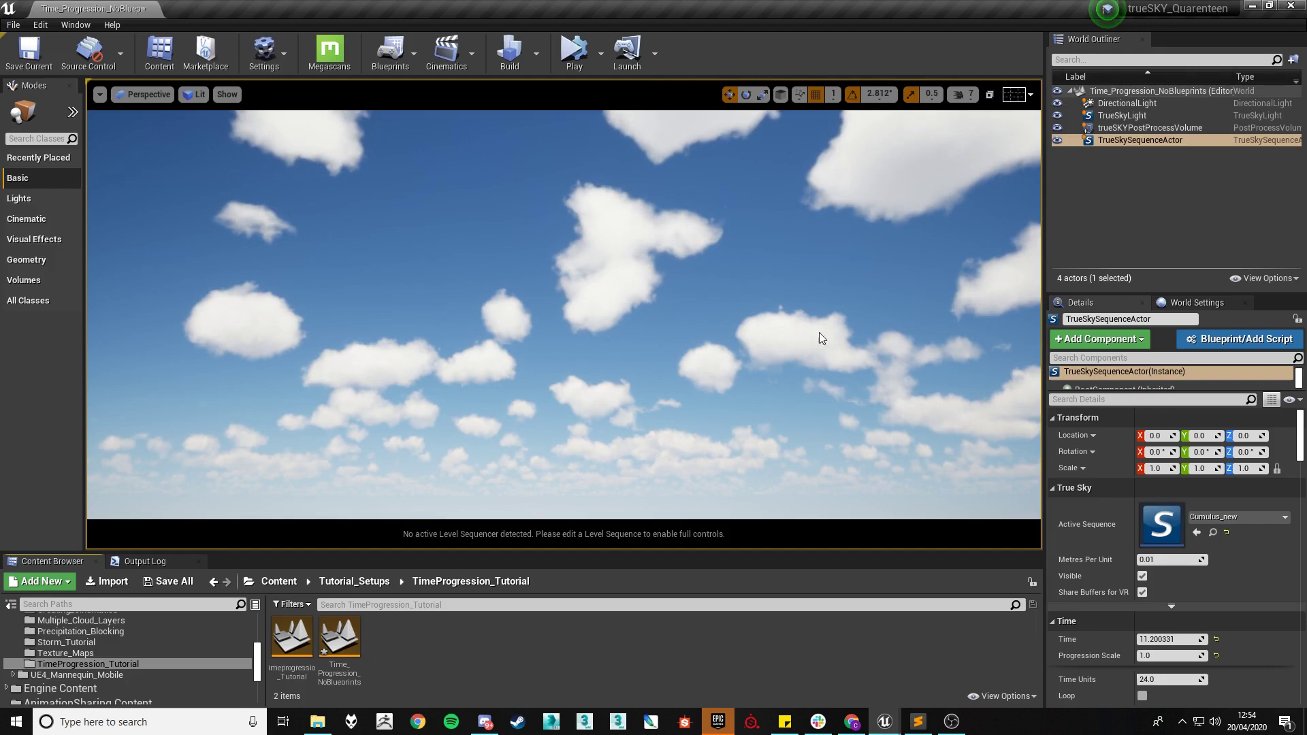
pyautogui.click(765, 312)
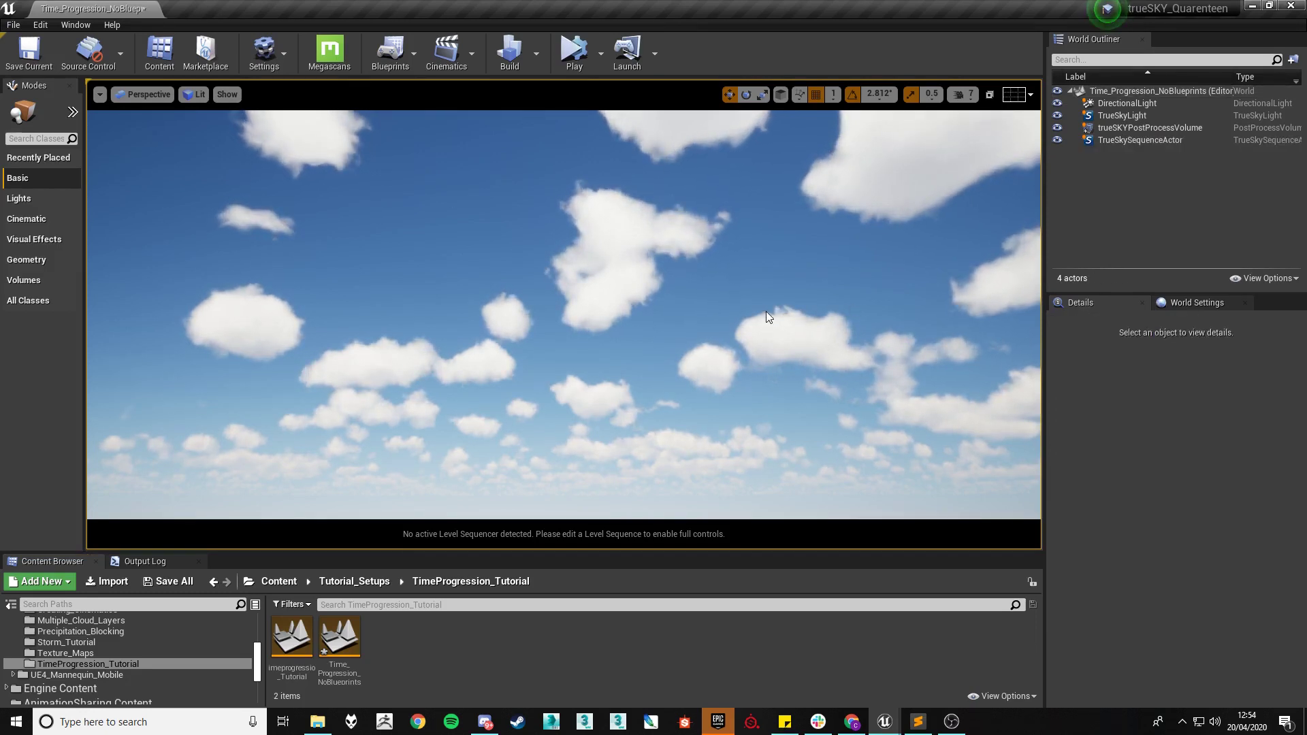
# Play the level, inspect the TrueSkySequenceActor's advancing time, then stop and reselect it
pyautogui.click(574, 53)
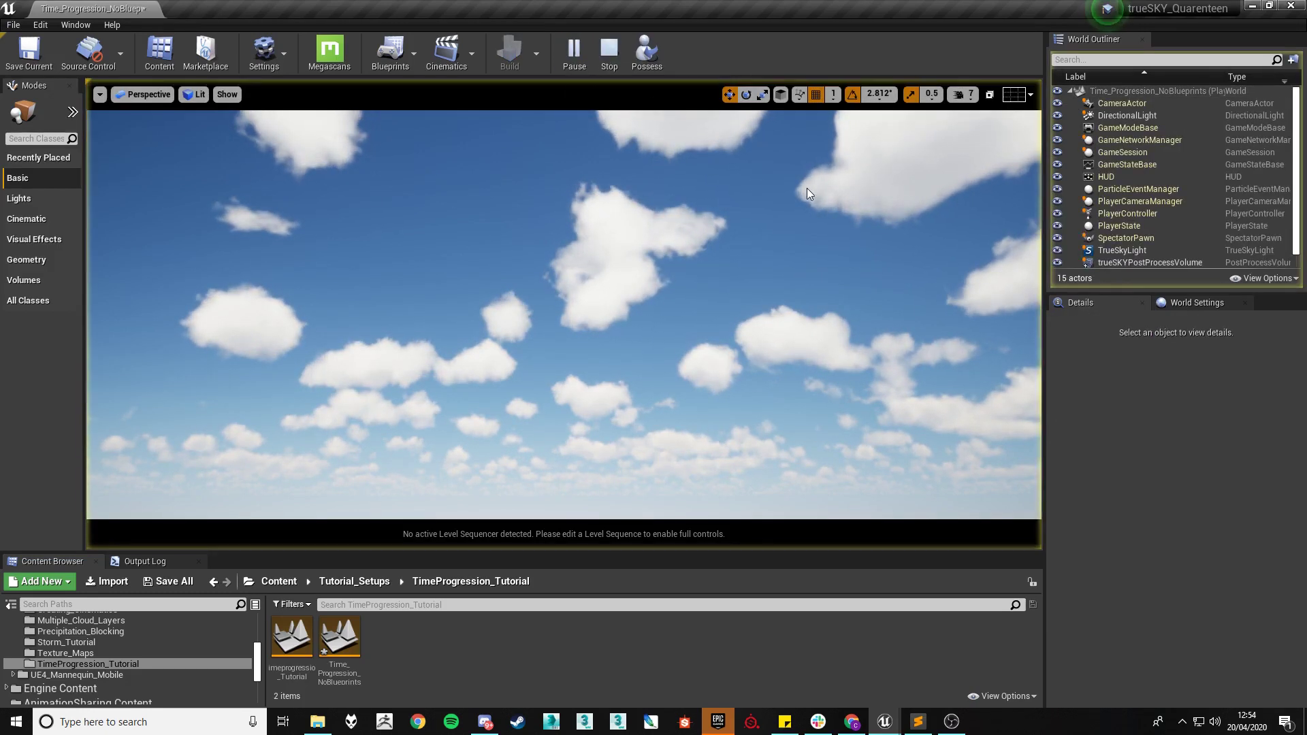
pyautogui.scroll(-1, 1143, 249)
pyautogui.click(1137, 262)
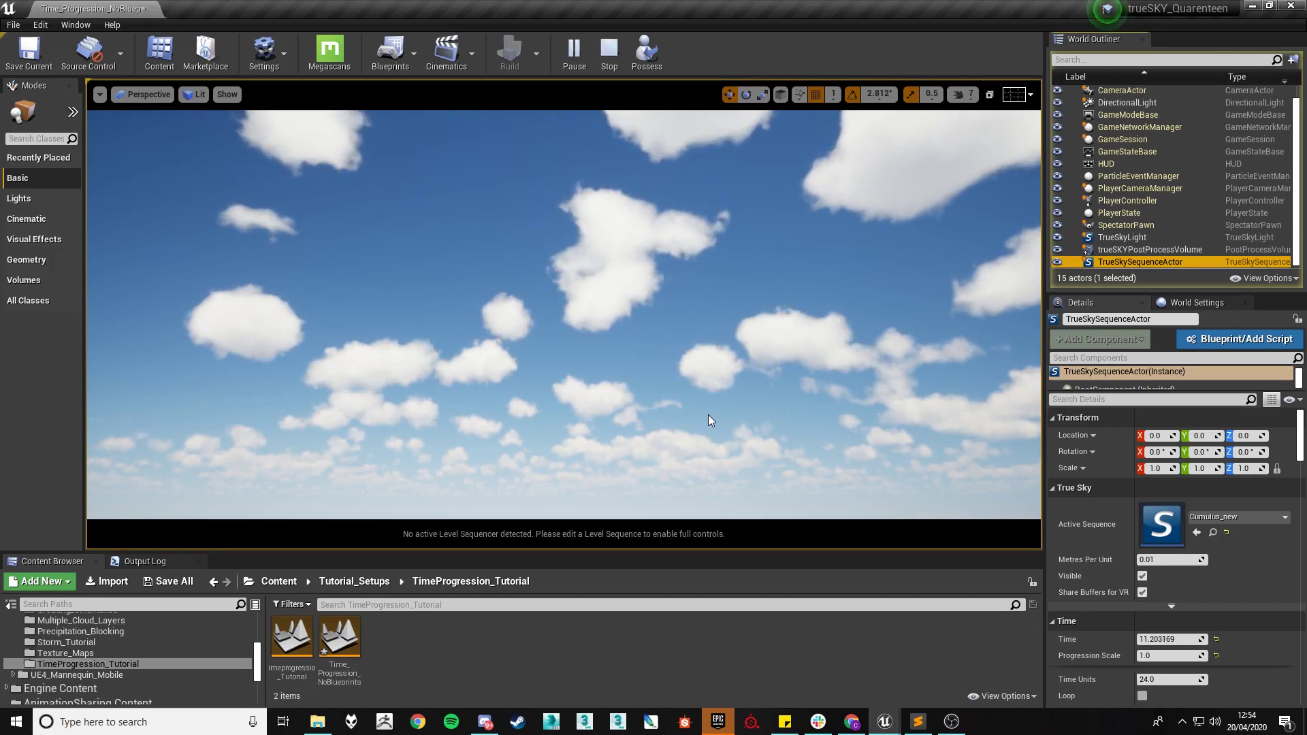
pyautogui.click(608, 53)
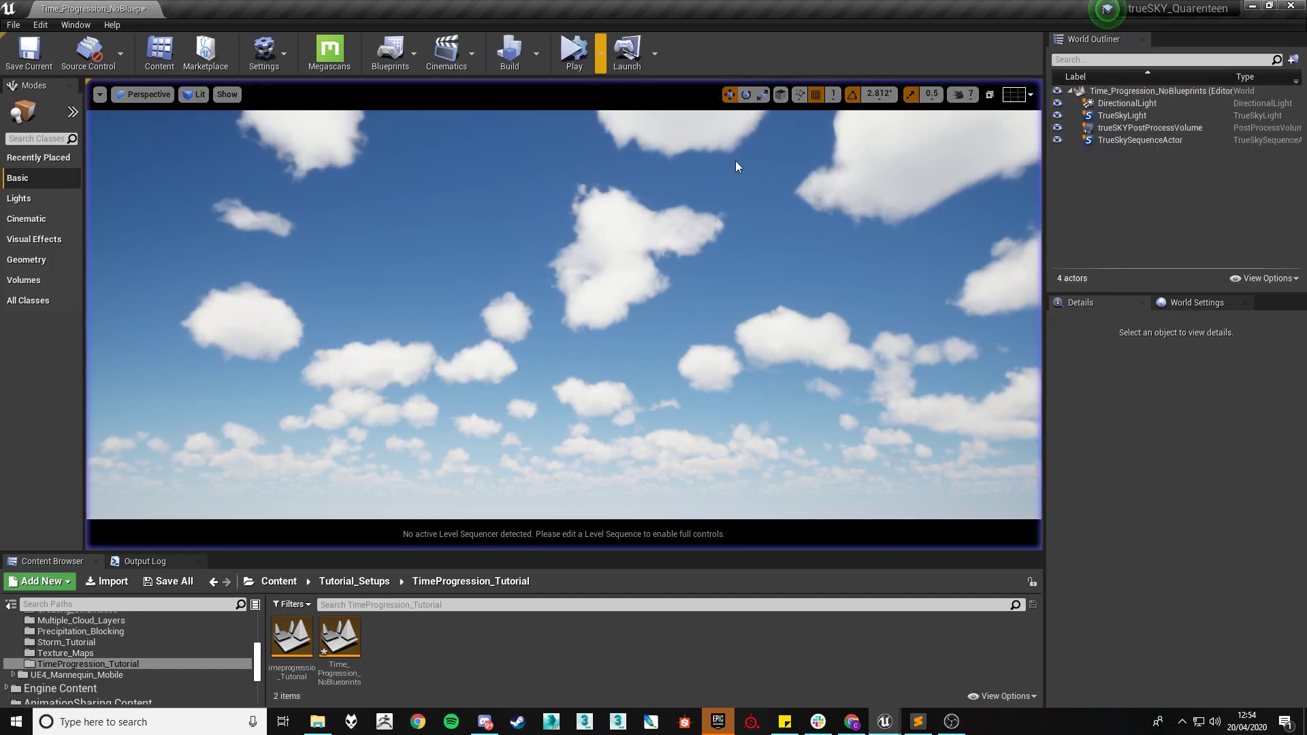
pyautogui.click(1190, 139)
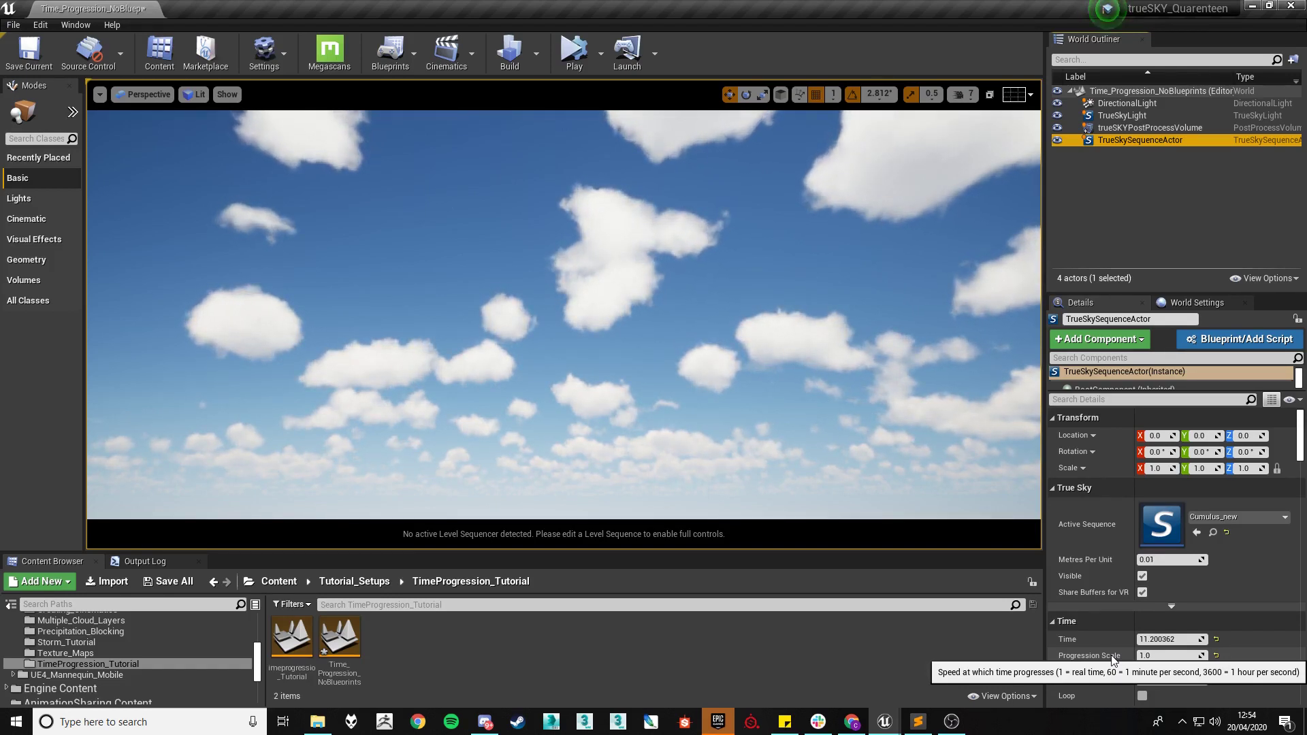
# Set Progression Scale to 60, preview the one-minute-per-second sky in play, then reselect the actor
pyautogui.click(1161, 656)
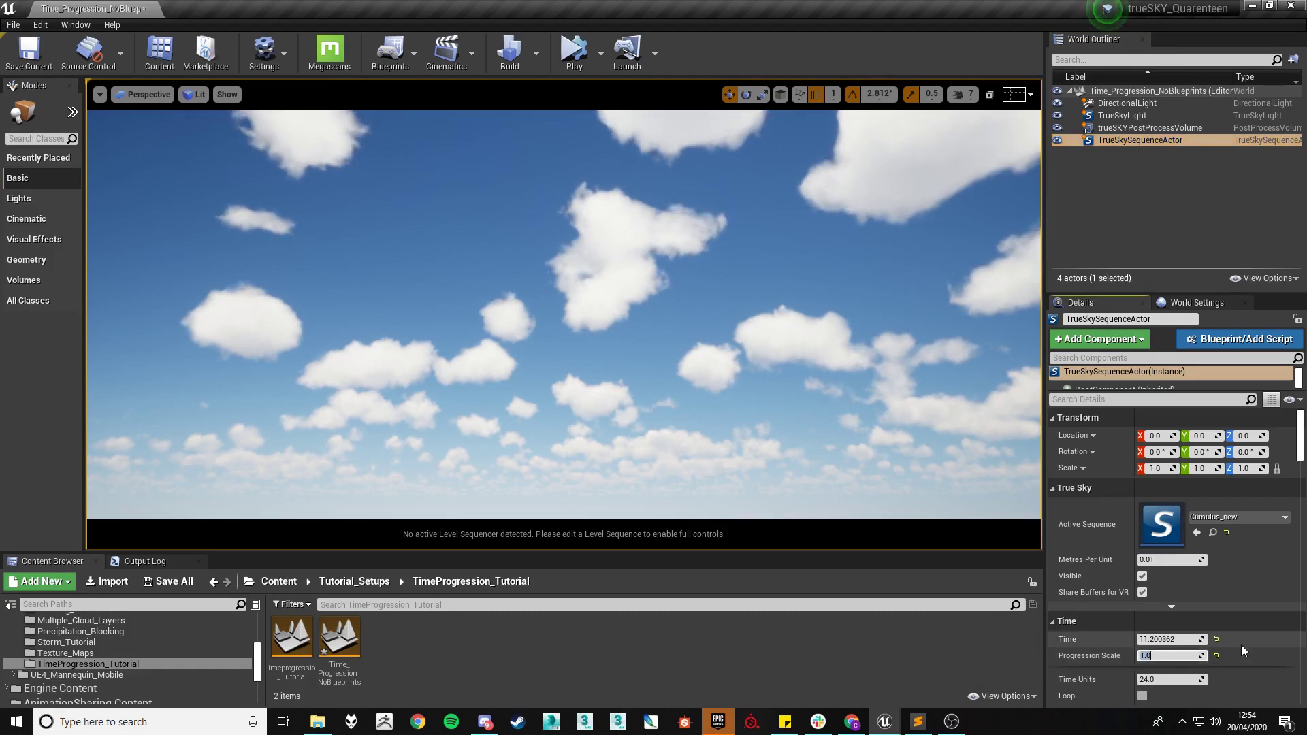
pyautogui.write('60')
pyautogui.press('Return')
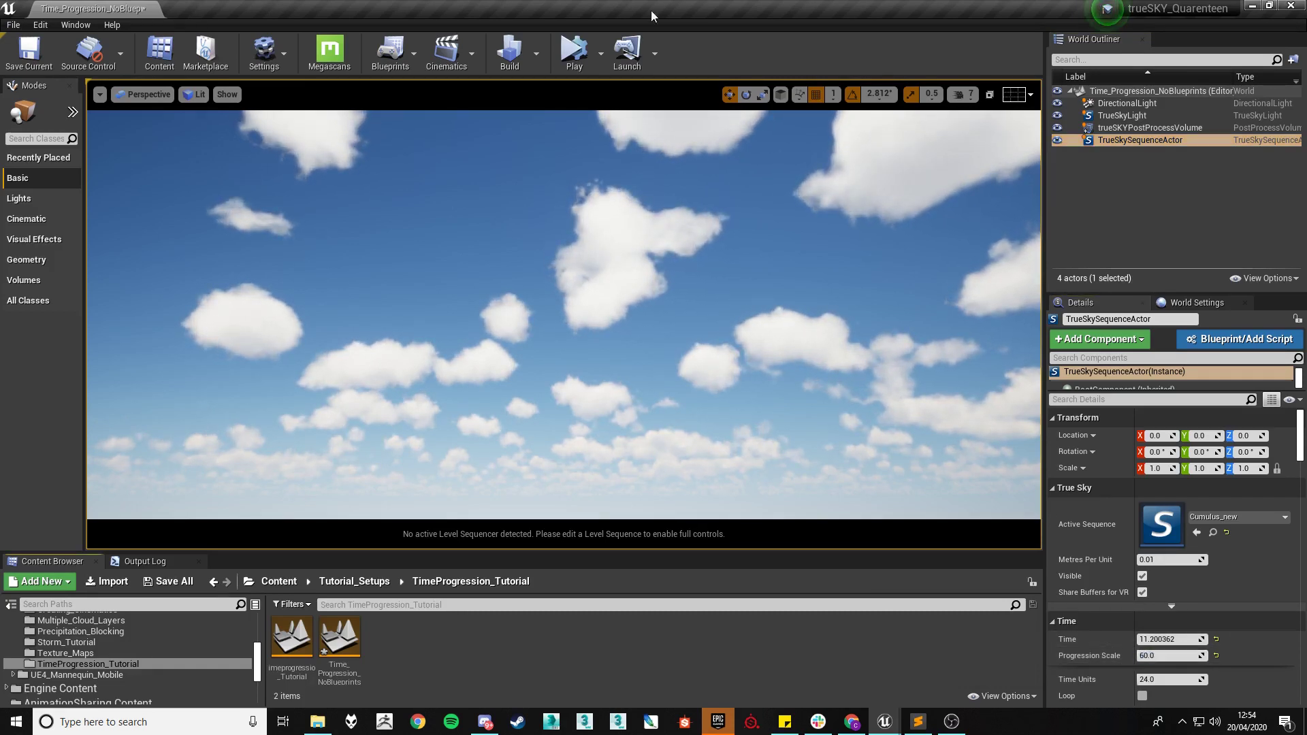
pyautogui.click(571, 67)
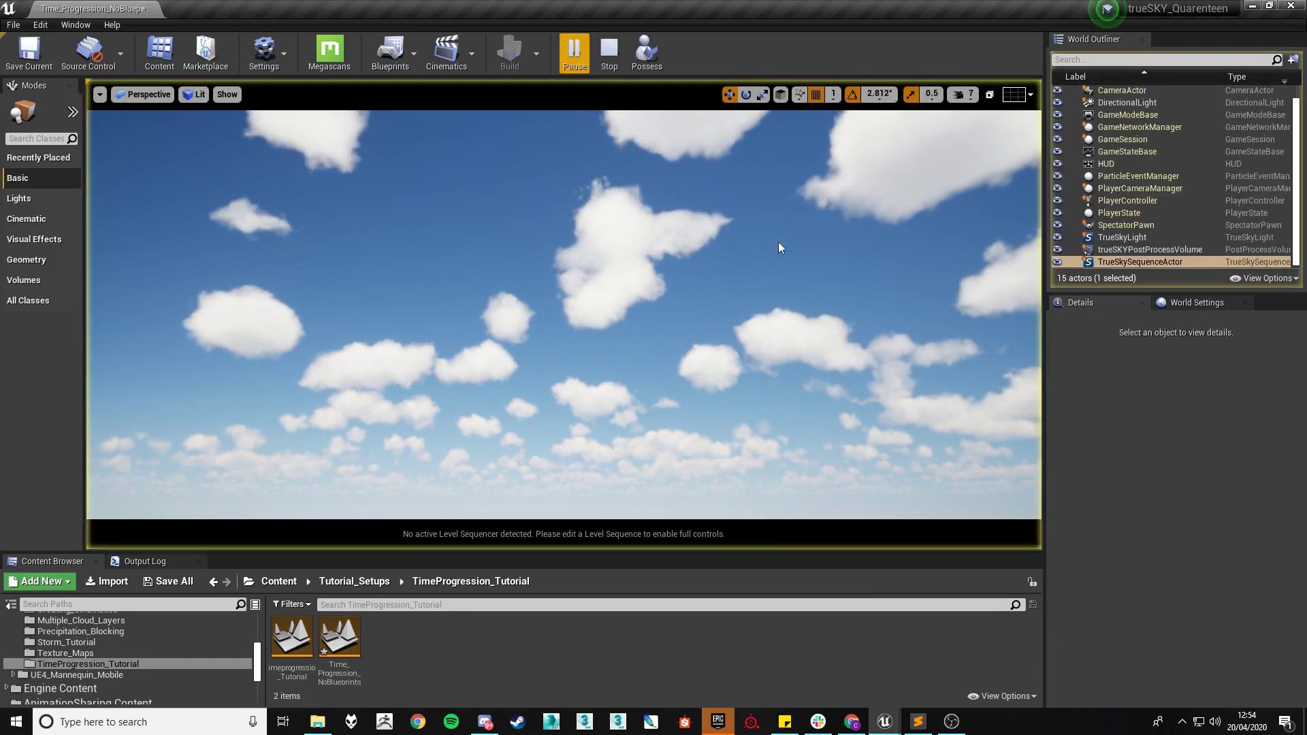
pyautogui.click(1172, 263)
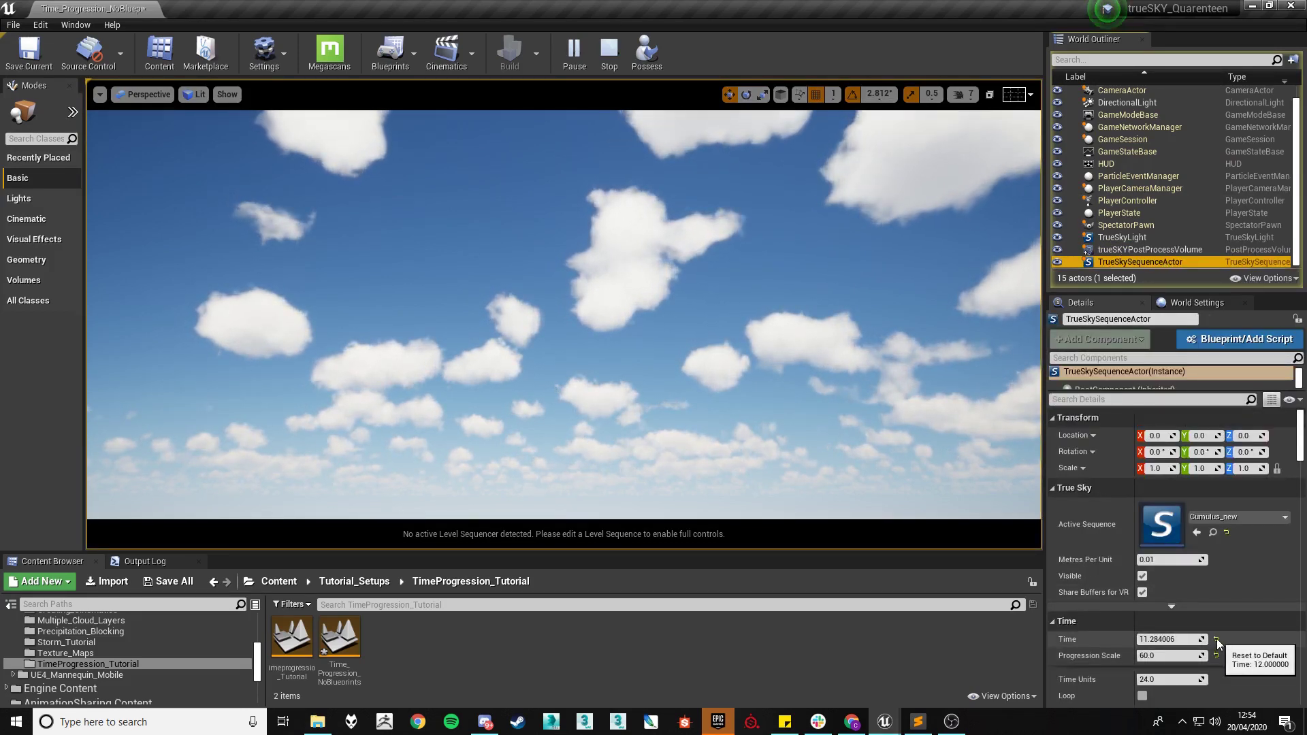
pyautogui.click(609, 53)
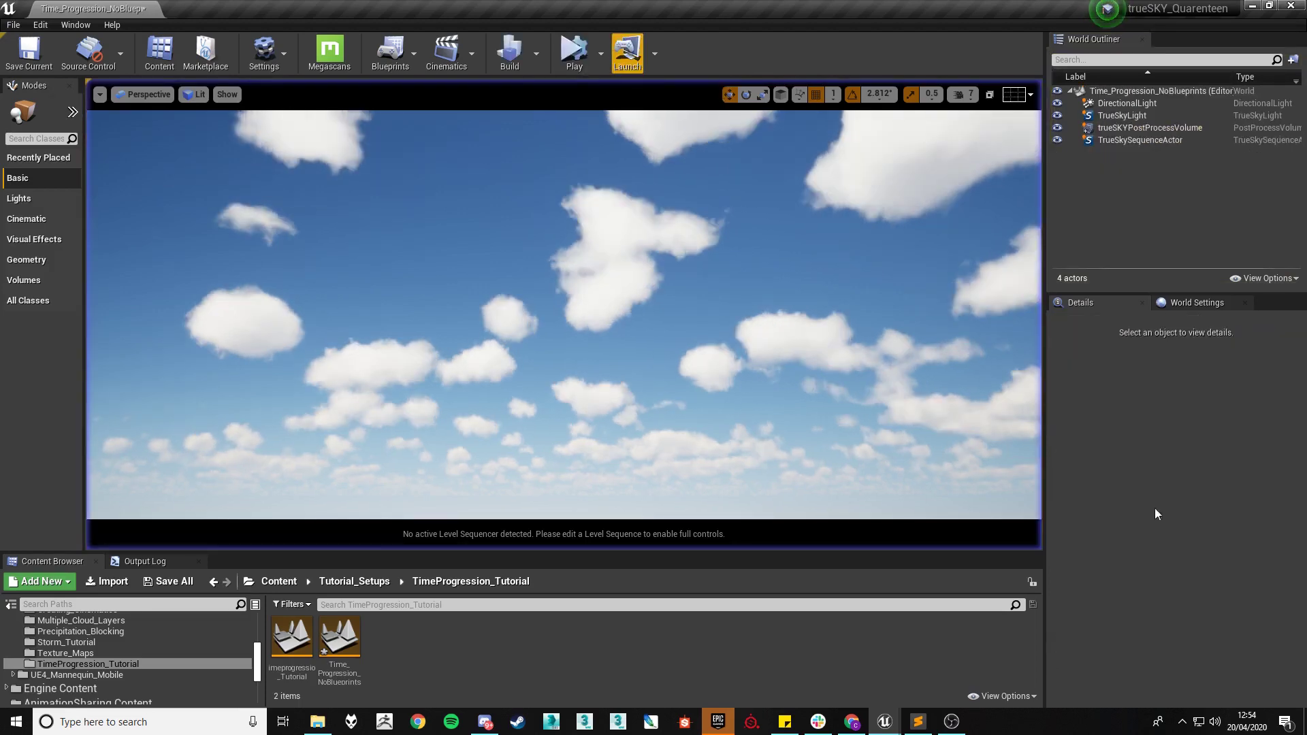
pyautogui.click(1145, 140)
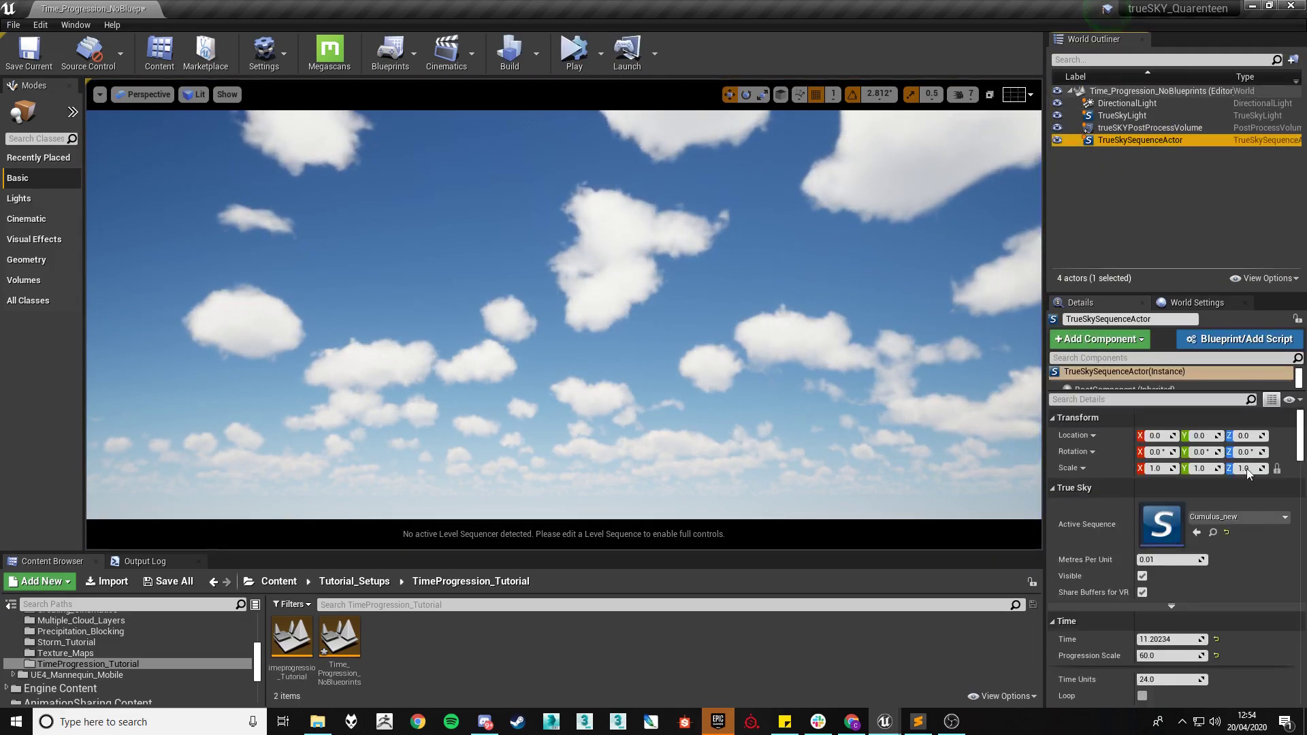
# Set Progression Scale to 3600 and preview the one-hour-per-second sky in play
pyautogui.click(1167, 652)
pyautogui.write('36')
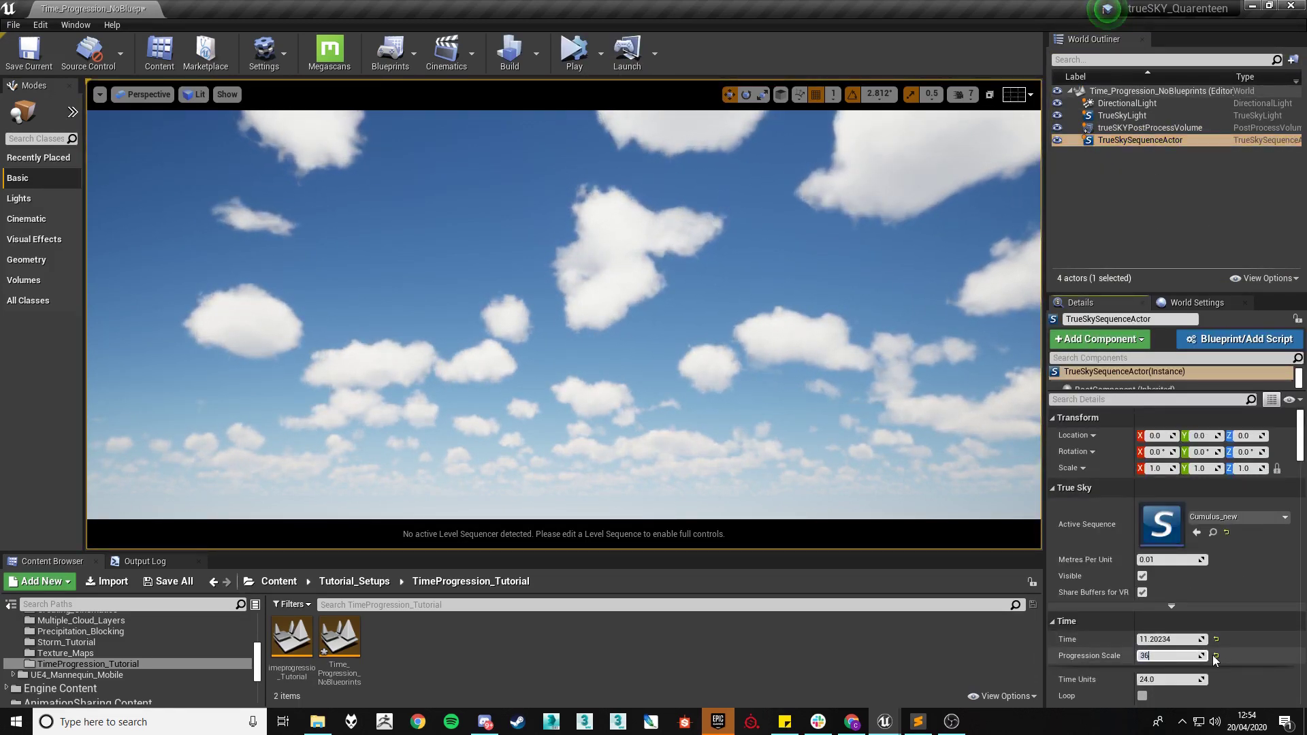
pyautogui.write('00')
pyautogui.press('Return')
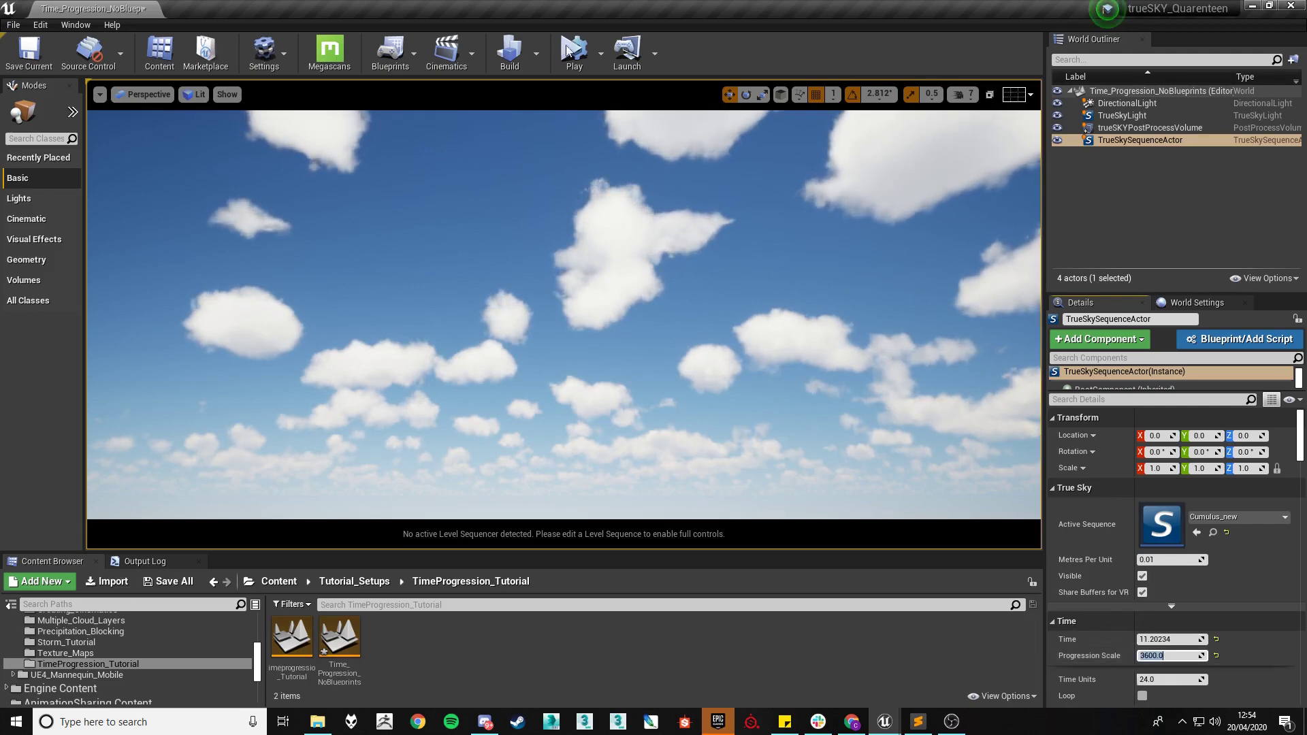
pyautogui.click(571, 52)
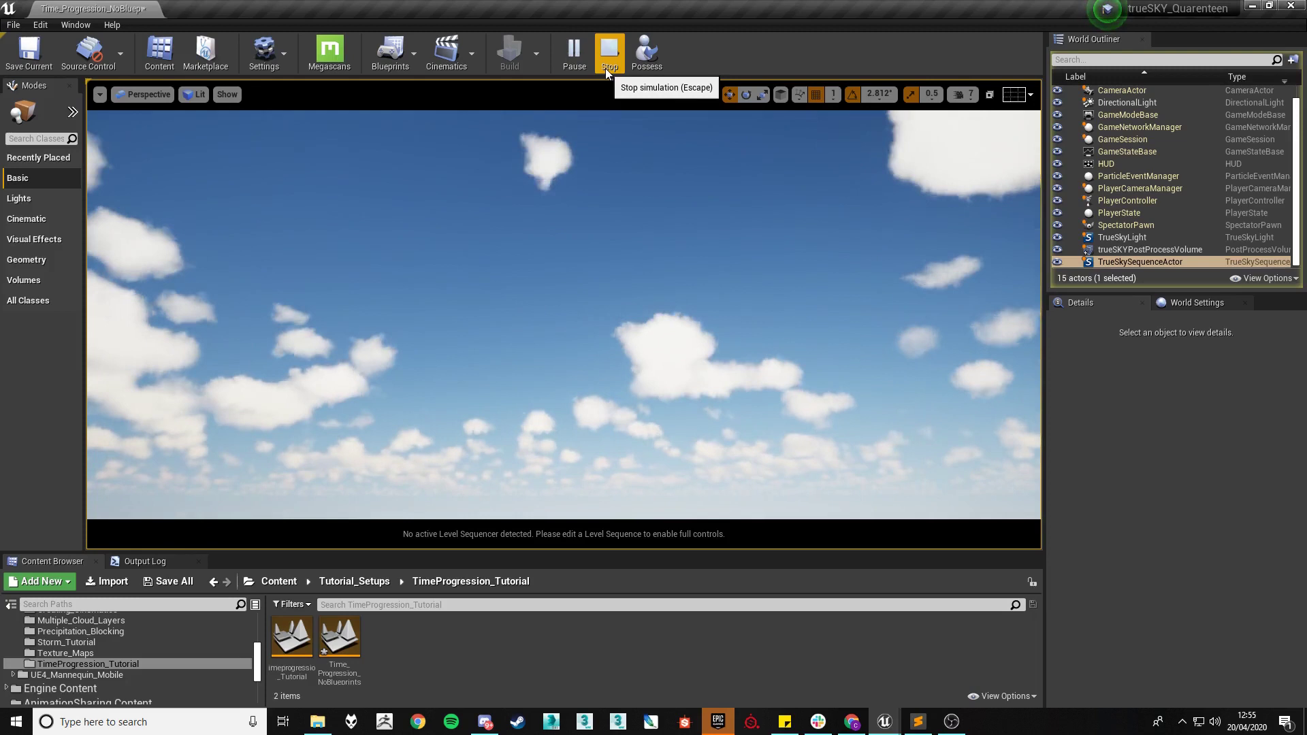
pyautogui.click(608, 54)
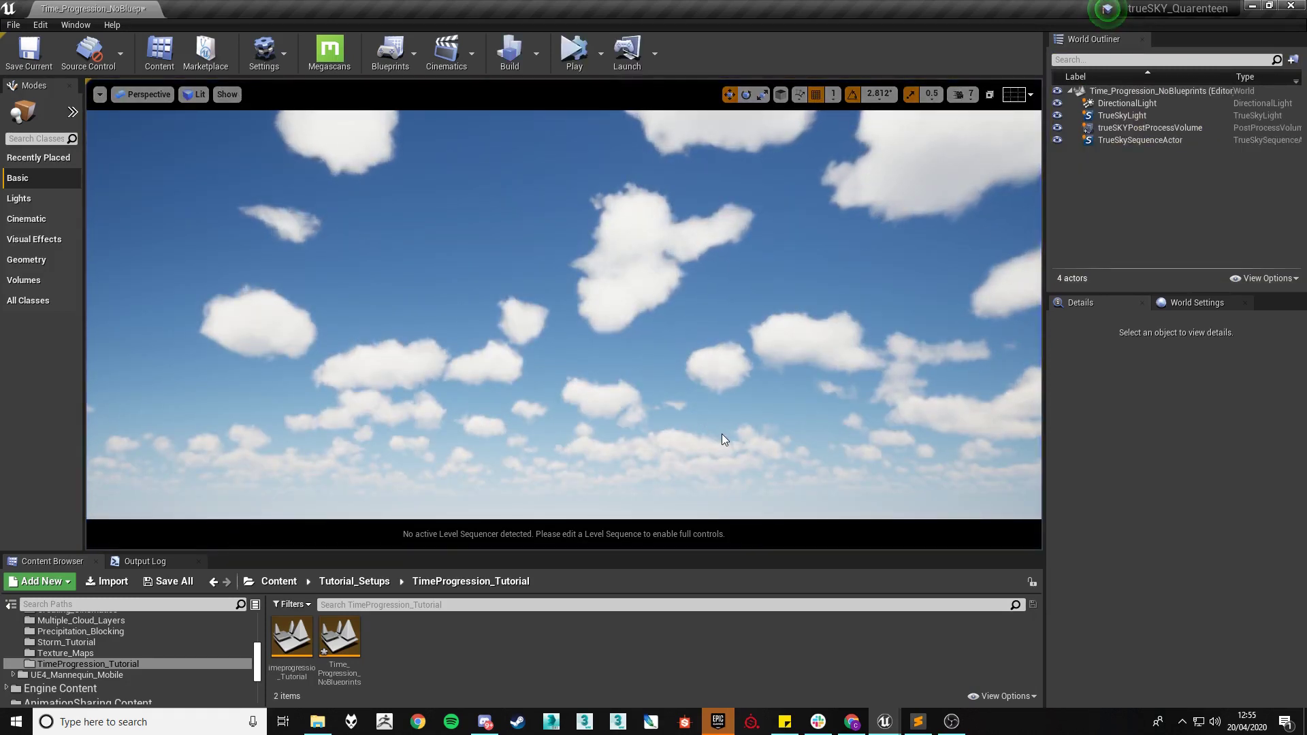
pyautogui.click(723, 435)
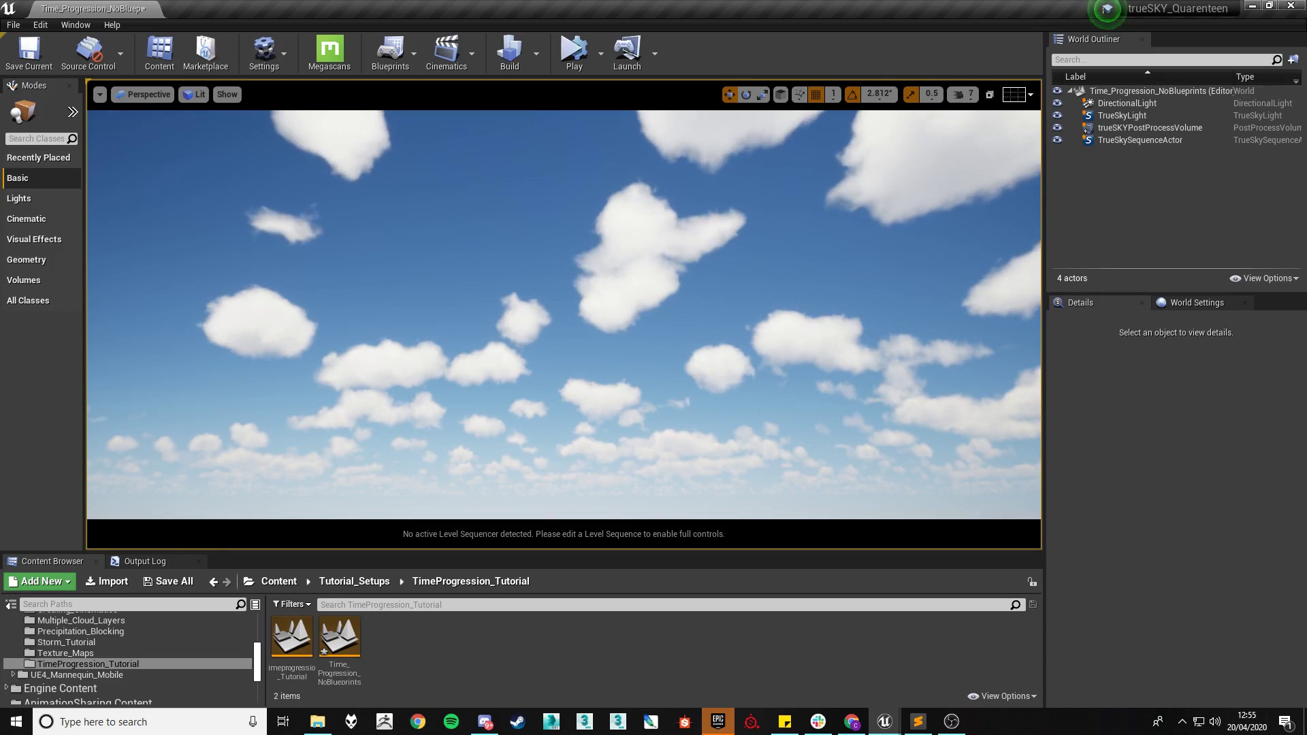
# Set the TrueSkySequenceActor's Progression Scale to 300 and preview the slower sky in play
pyautogui.click(1113, 137)
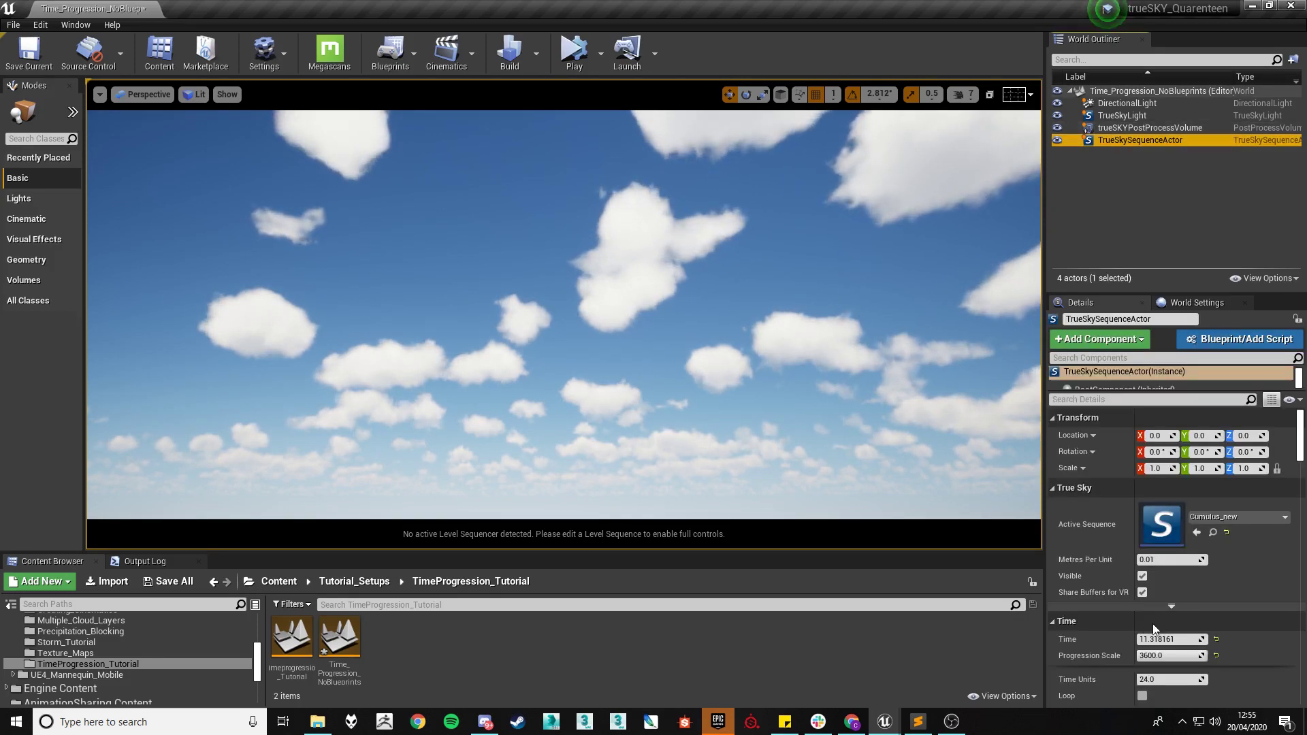
pyautogui.click(1171, 656)
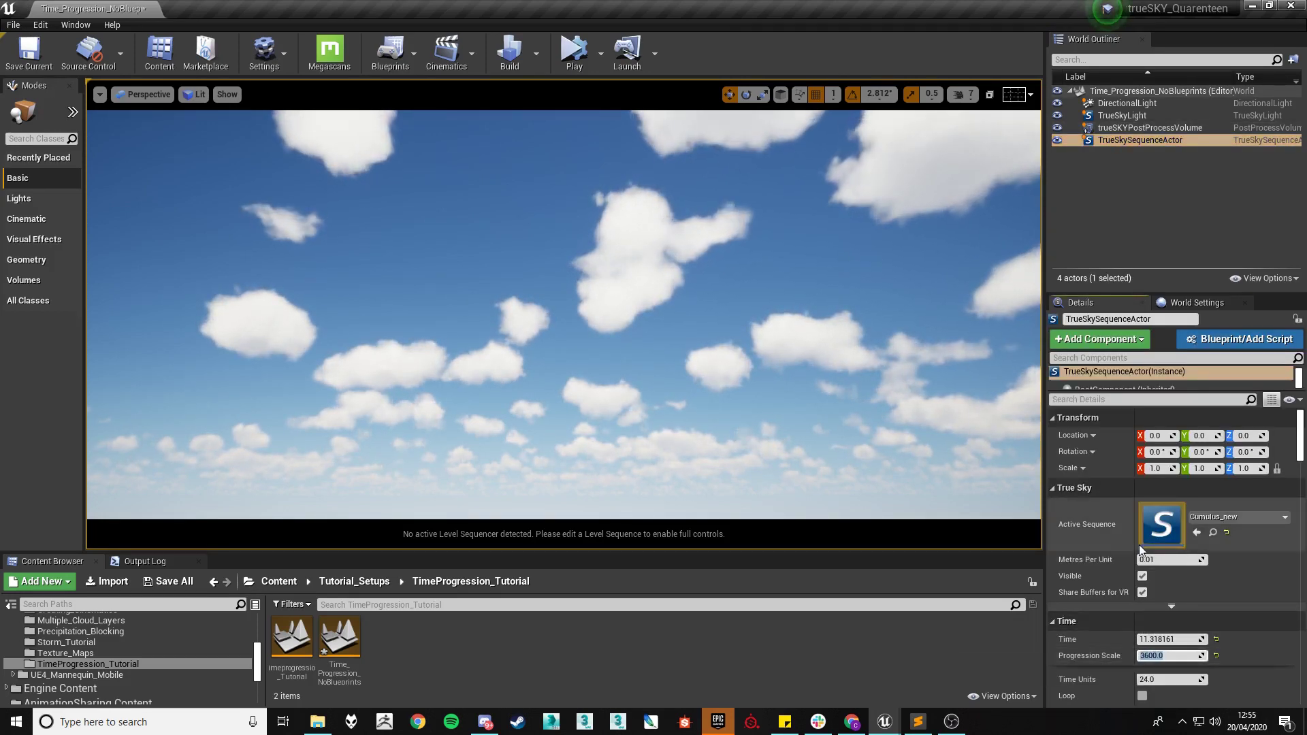
pyautogui.write('3')
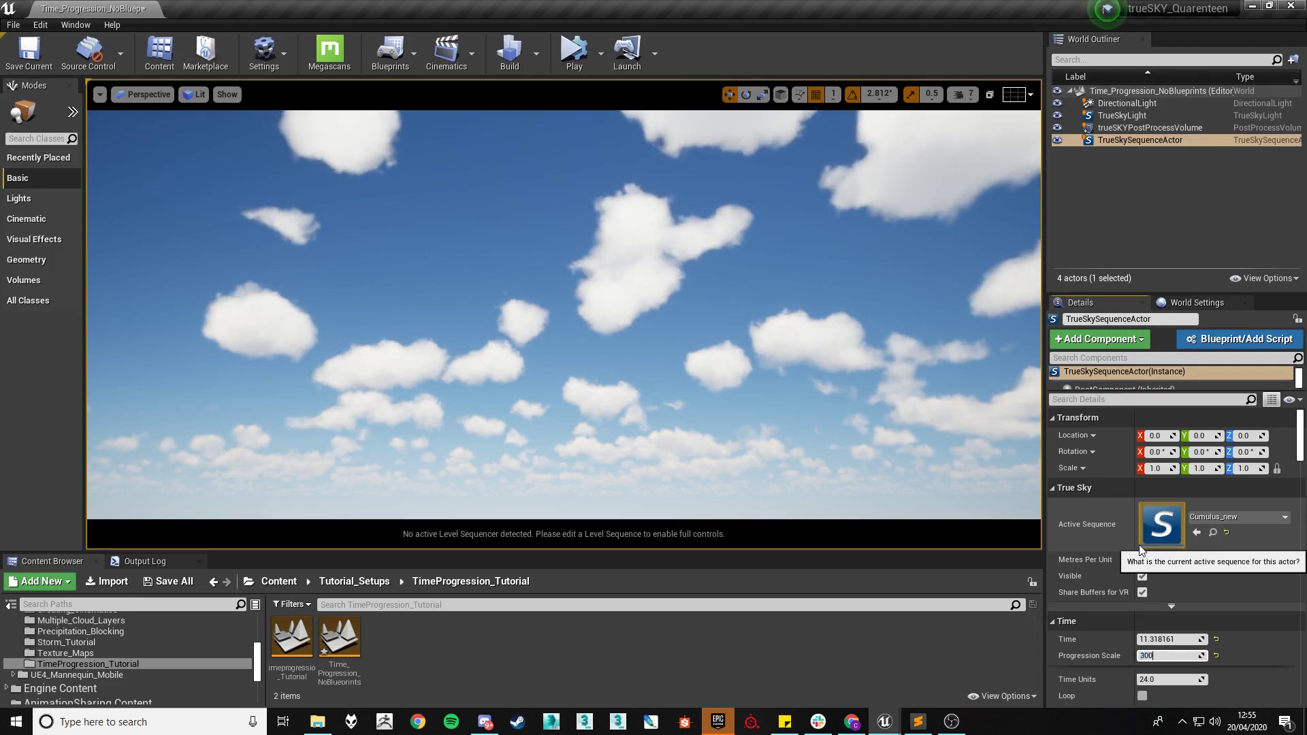
pyautogui.click(574, 54)
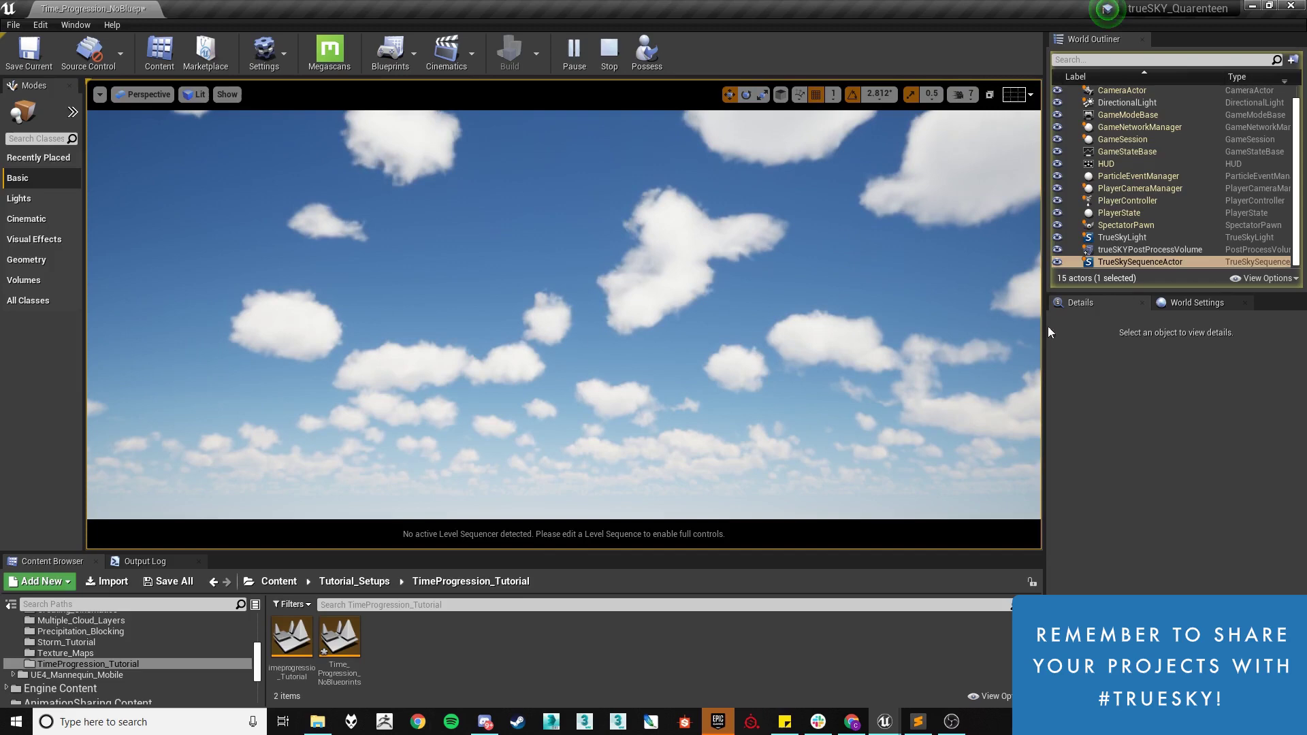
pyautogui.click(1135, 262)
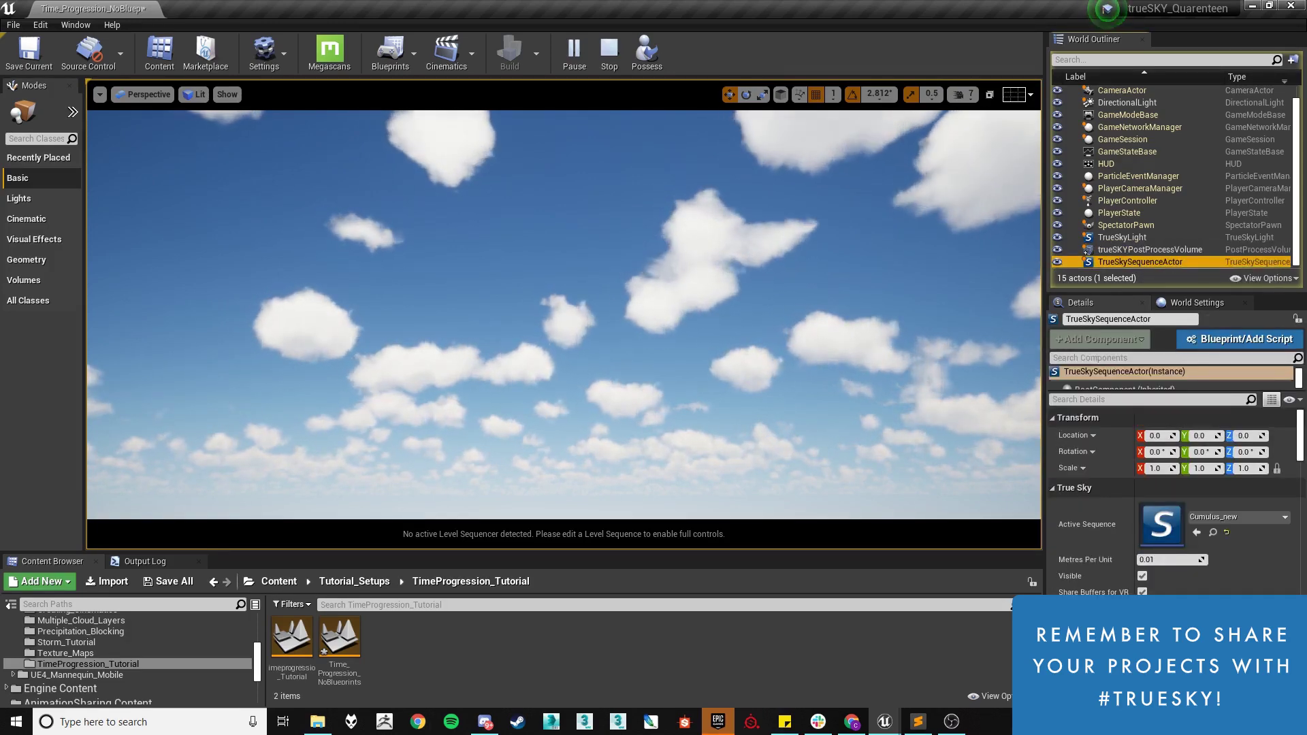
pyautogui.click(614, 54)
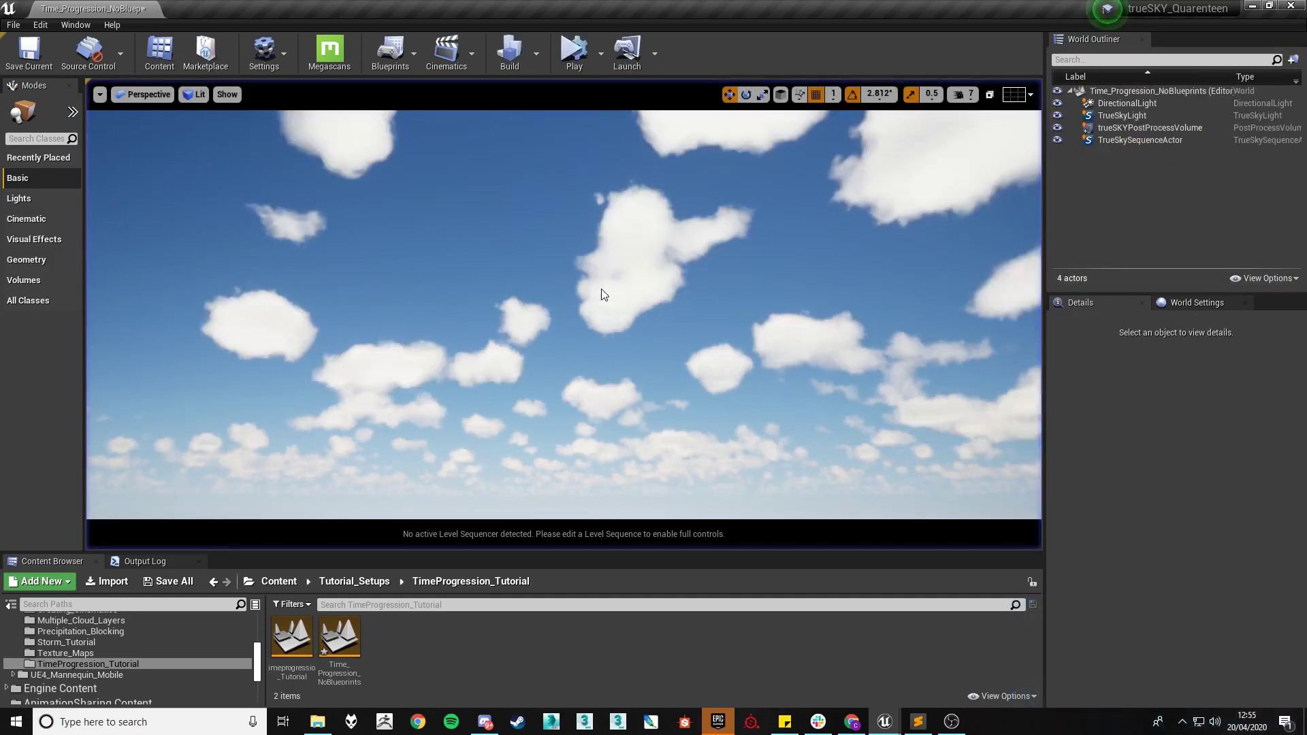
pyautogui.click(1162, 139)
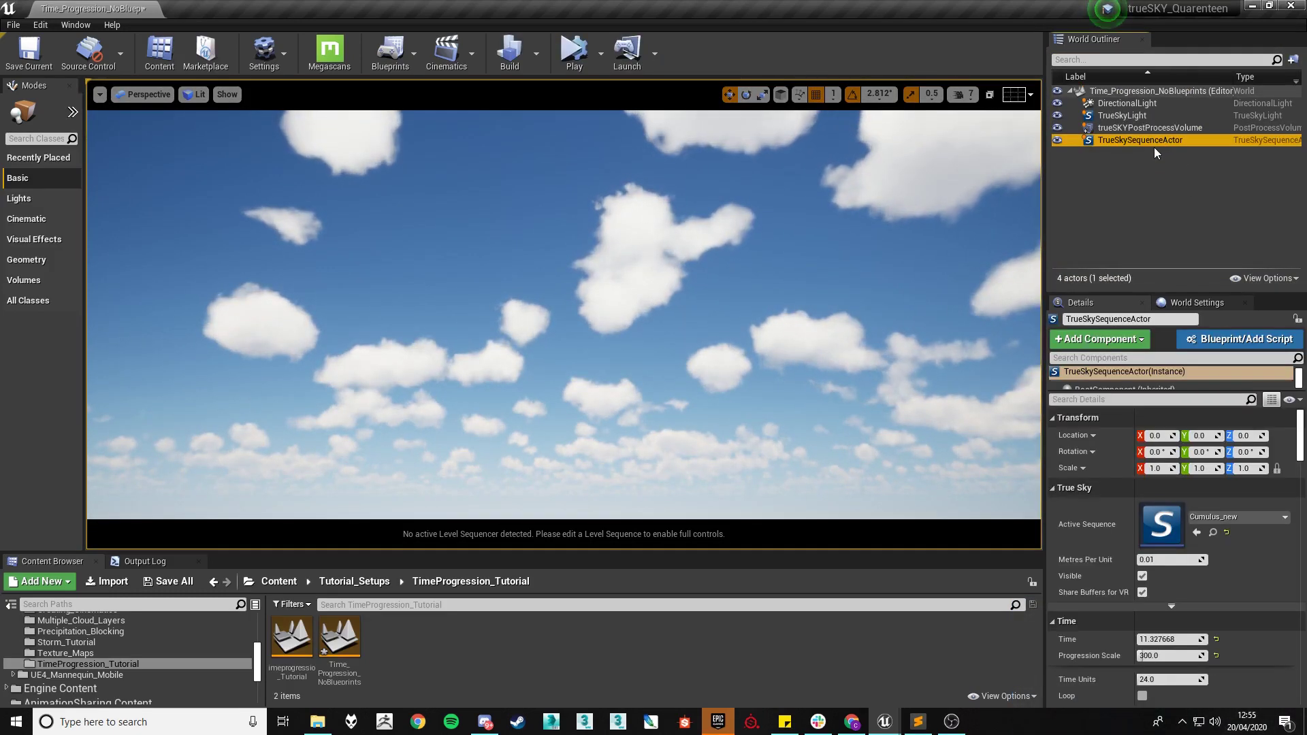
pyautogui.scroll(-3, 1088, 520)
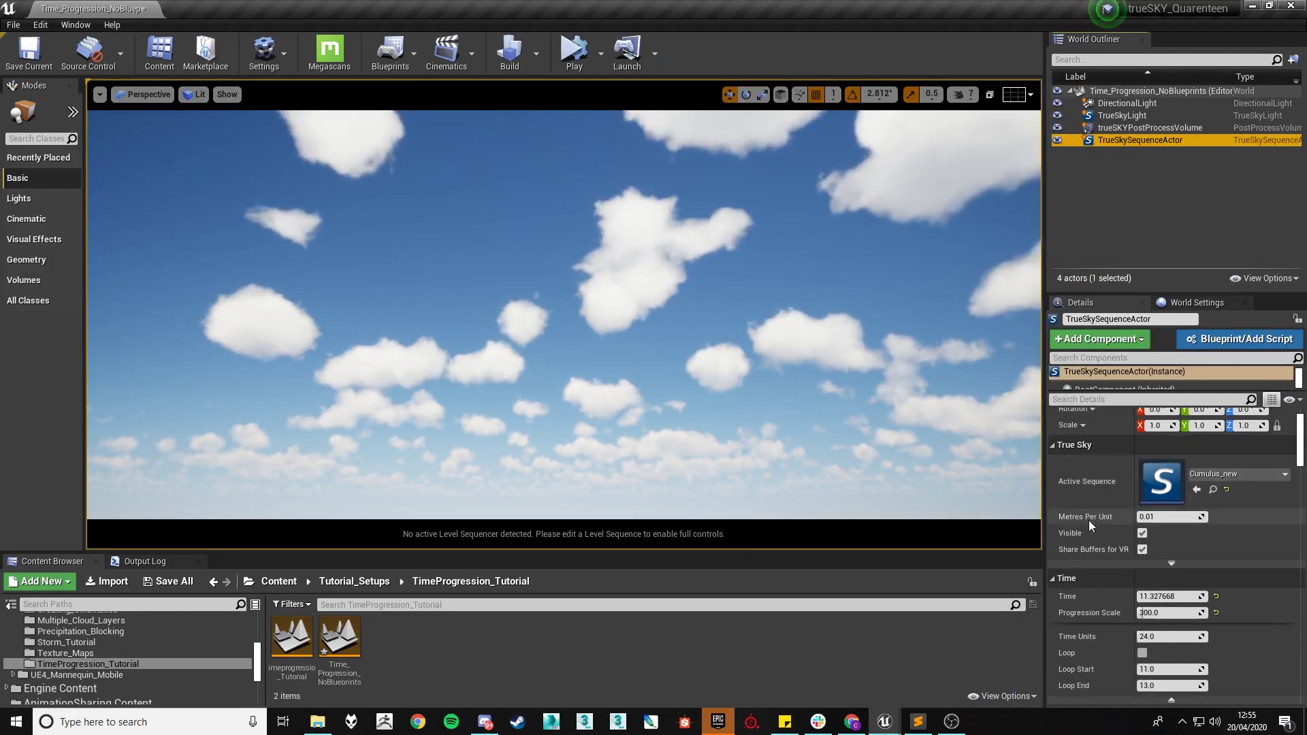
pyautogui.click(1157, 635)
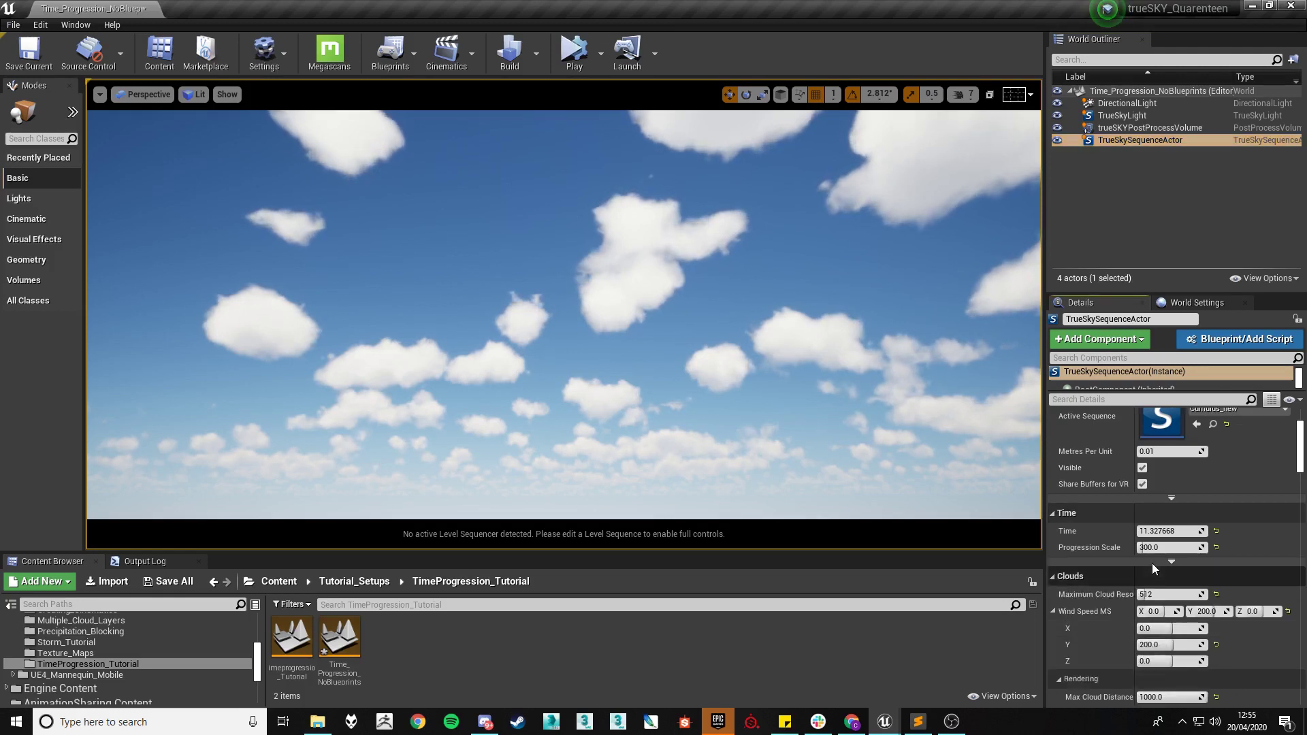
pyautogui.click(1153, 562)
pyautogui.moveTo(1086, 572)
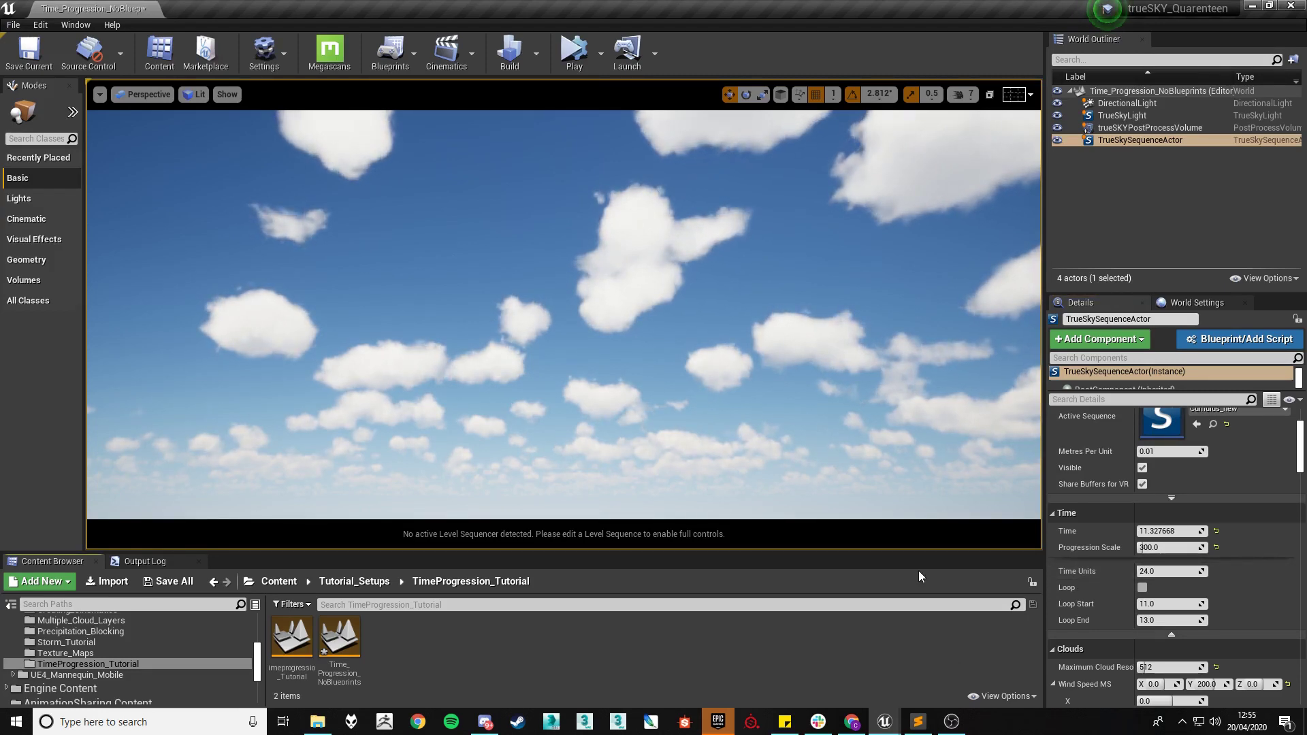
pyautogui.moveTo(1171, 549)
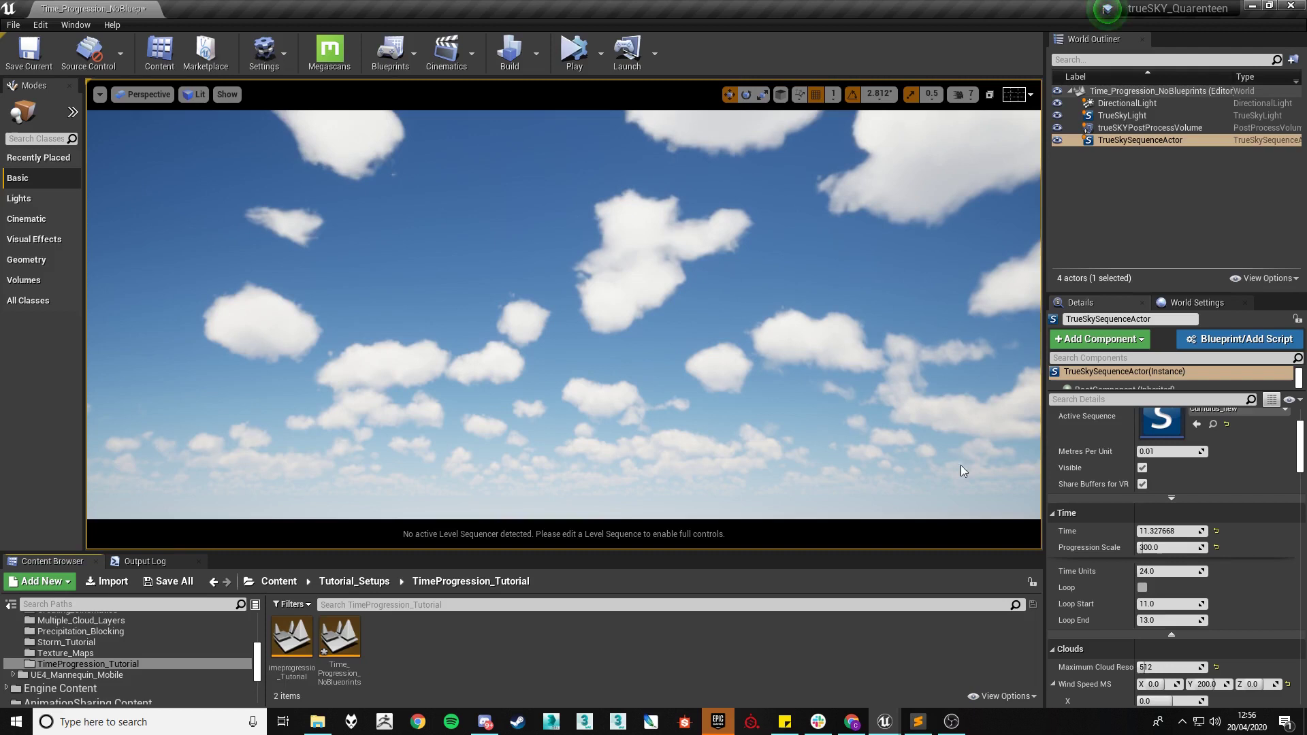
# Set the sequence actor's Time Units to 1
pyautogui.click(1172, 570)
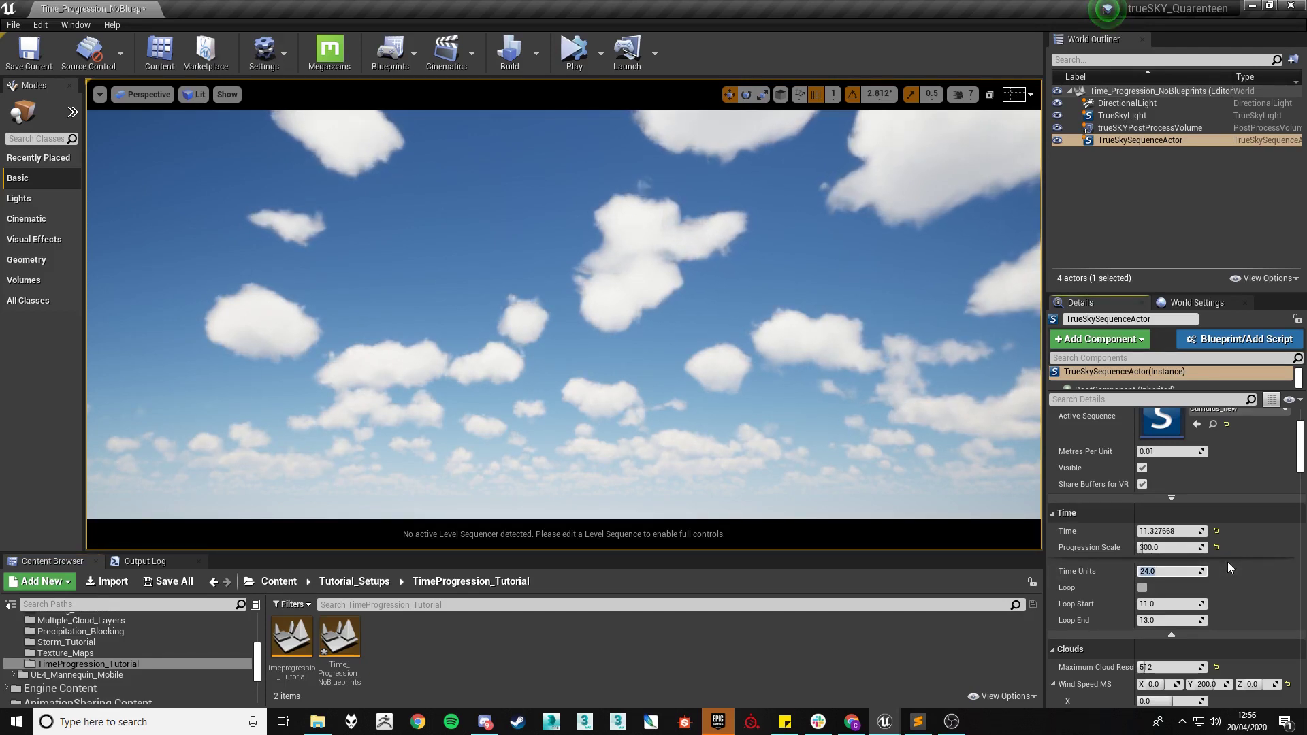
pyautogui.write('1')
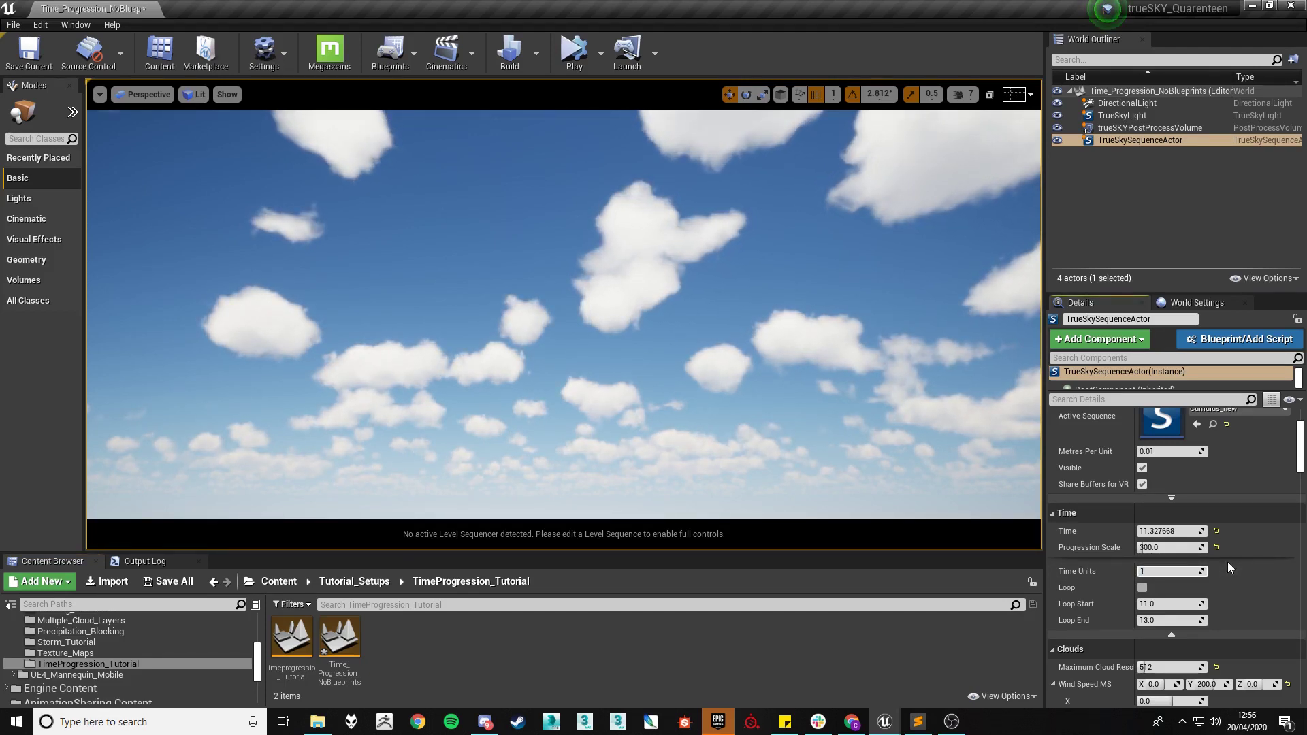
pyautogui.press('Return')
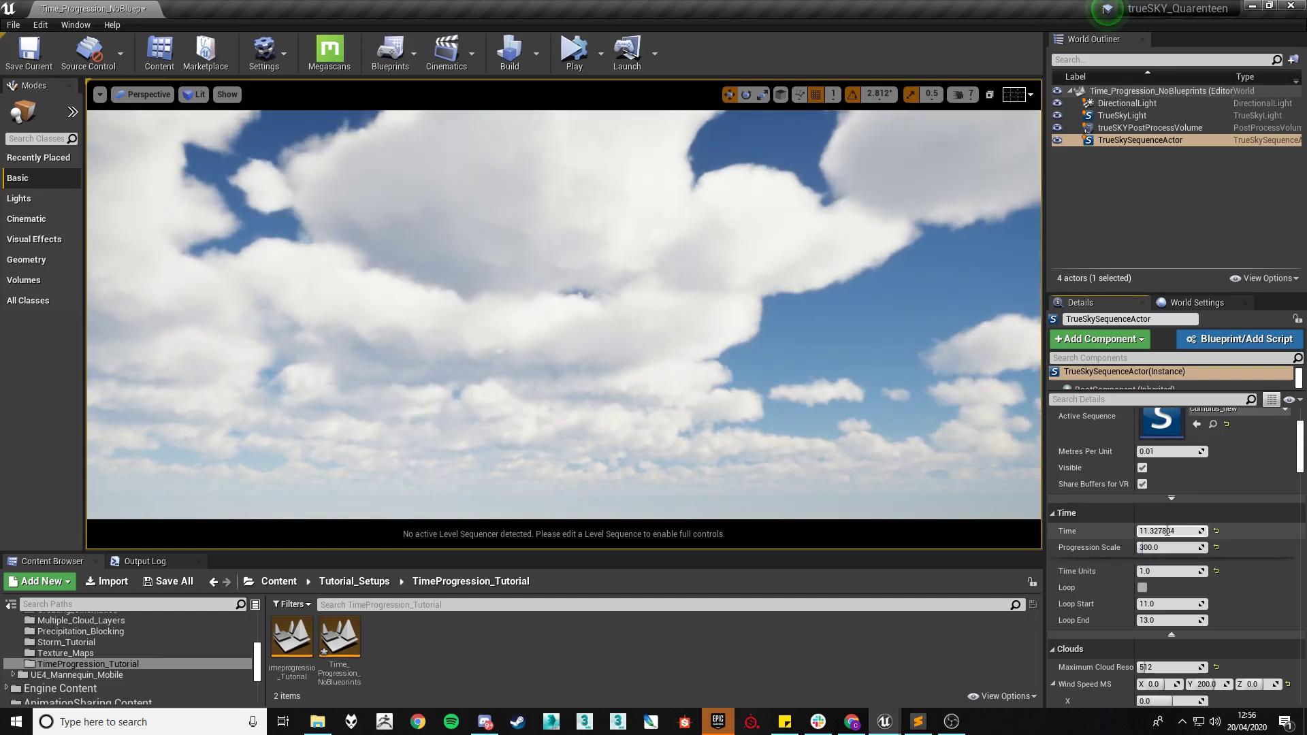
# Try Time values 5, 0.5, 0, 1 and 0.56 to compare night and daytime skies
pyautogui.write('5')
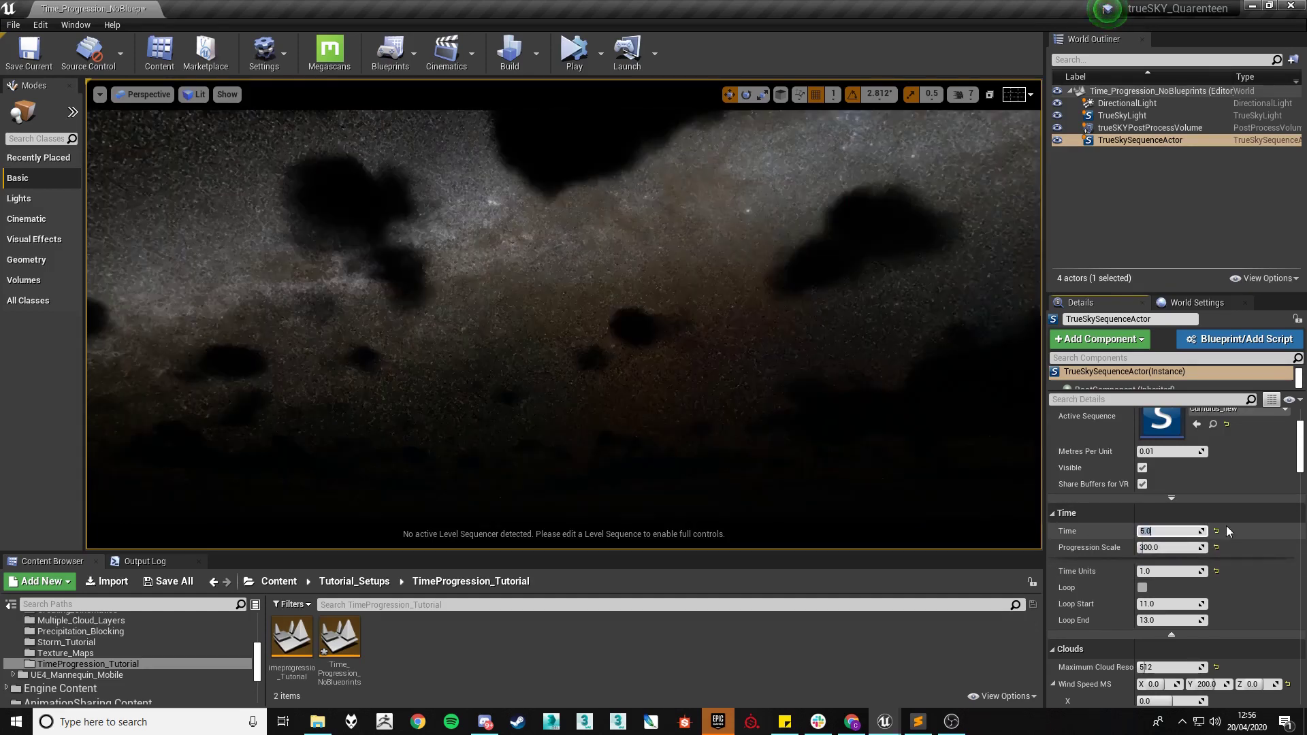
pyautogui.press('Return')
pyautogui.write('0.5')
pyautogui.press('Return')
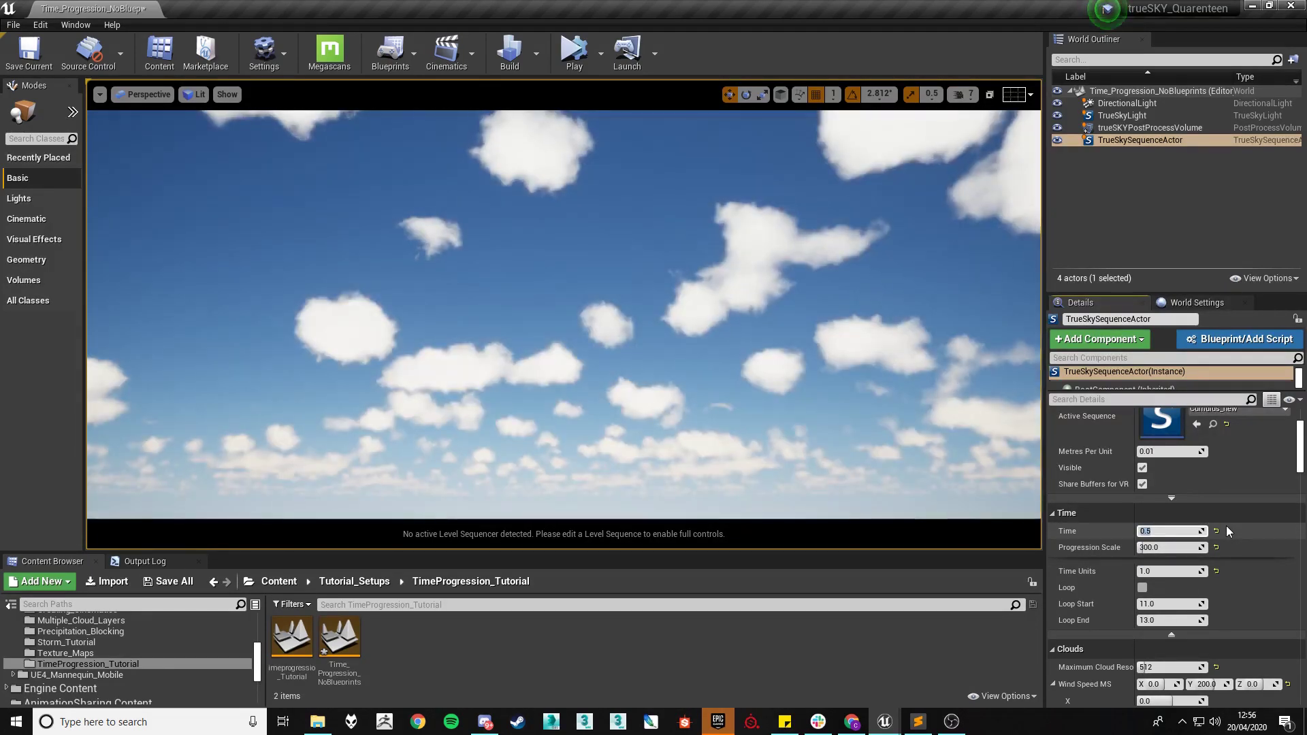
pyautogui.write('0')
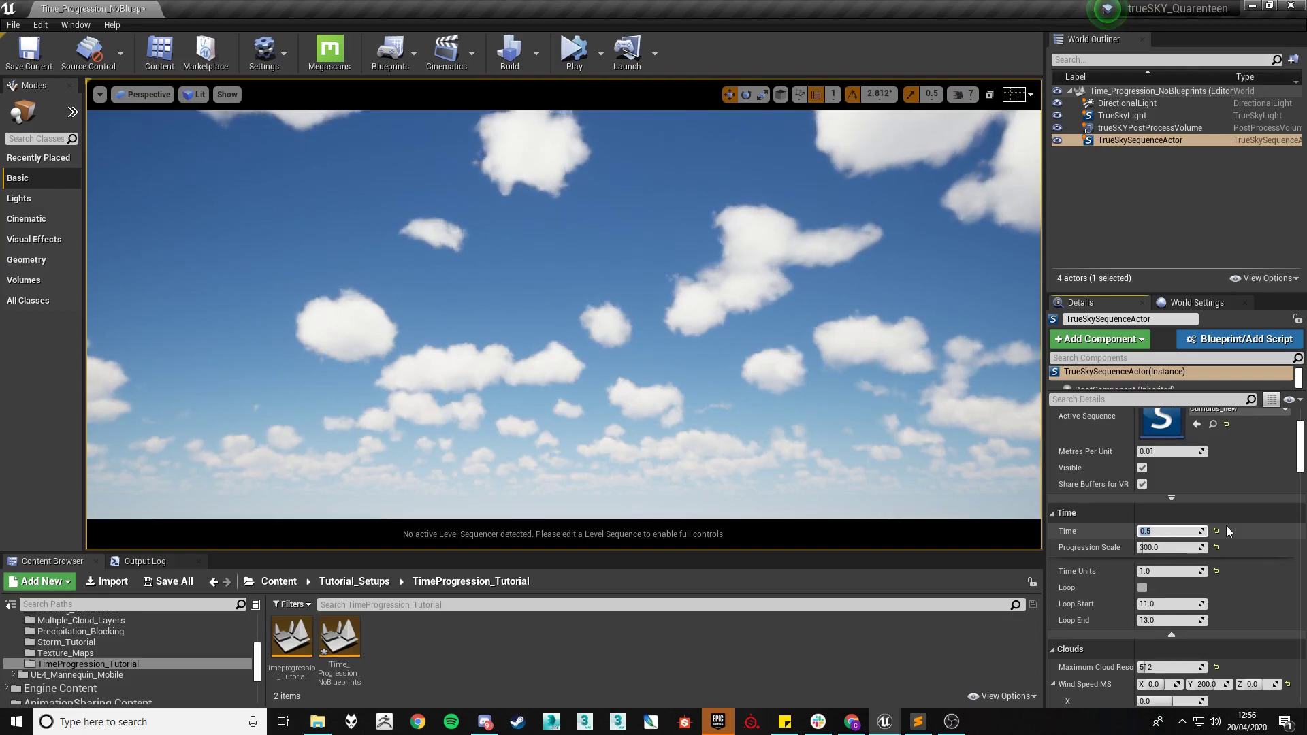
pyautogui.press('Return')
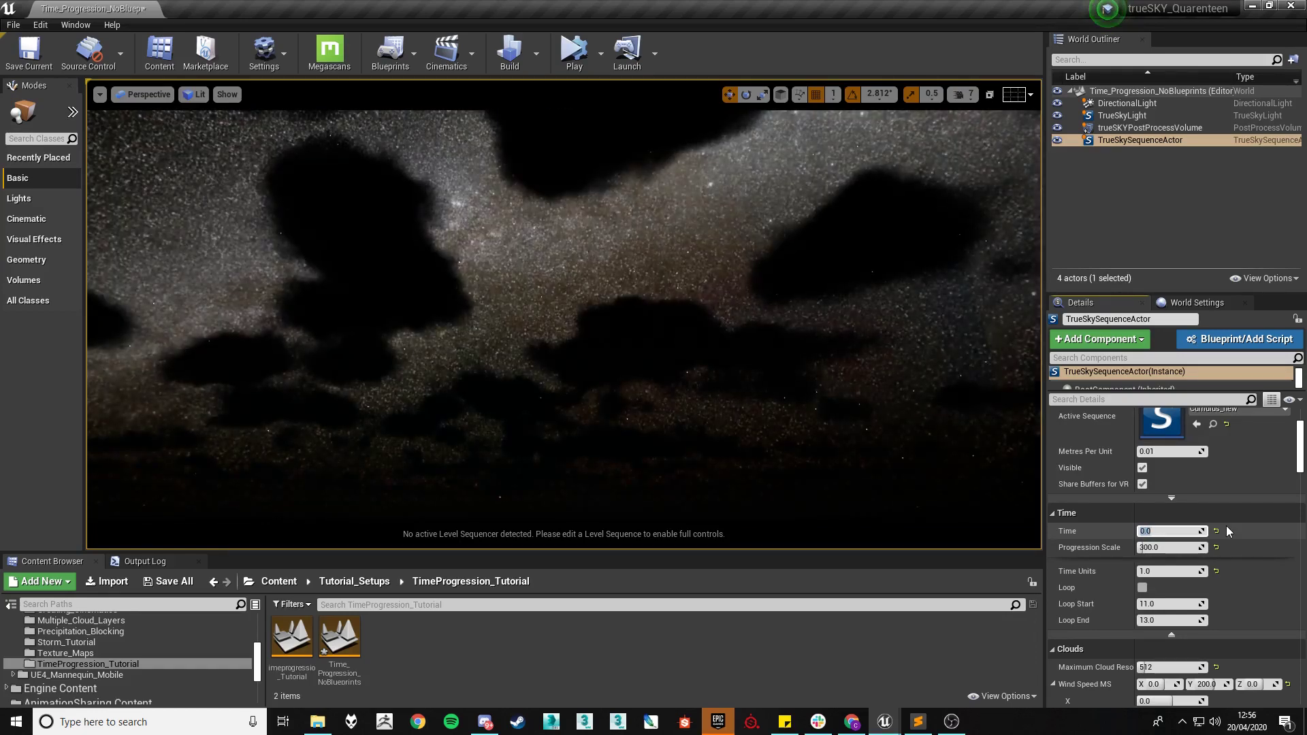
pyautogui.write('1')
pyautogui.press('Return')
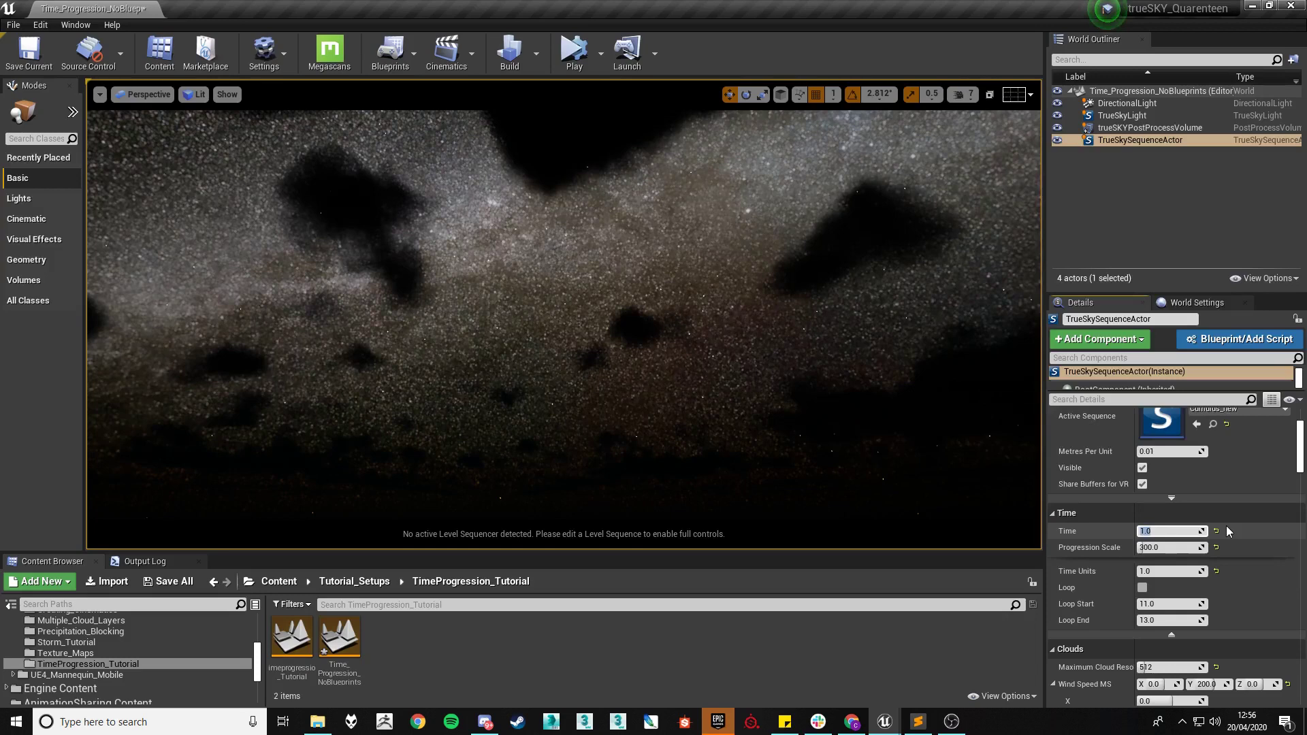
pyautogui.write('0.56')
pyautogui.press('Return')
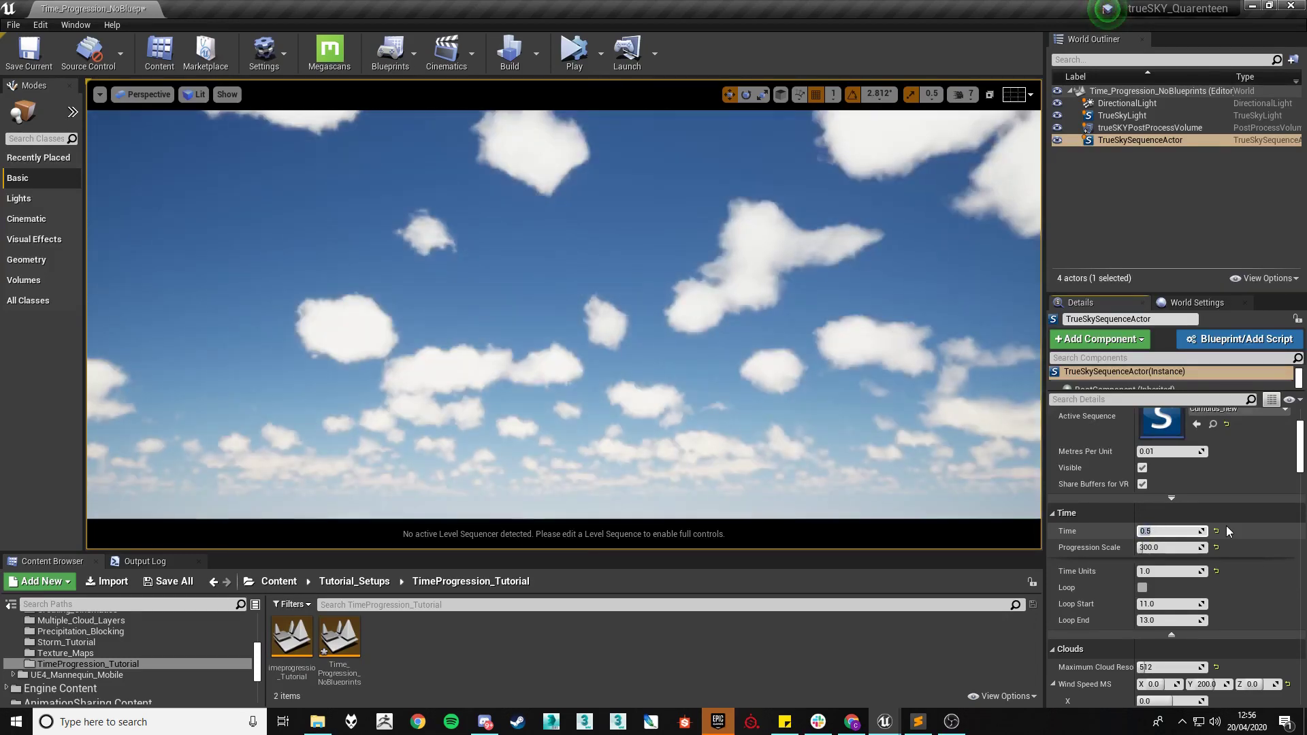
pyautogui.press('Tab')
pyautogui.press('Tab')
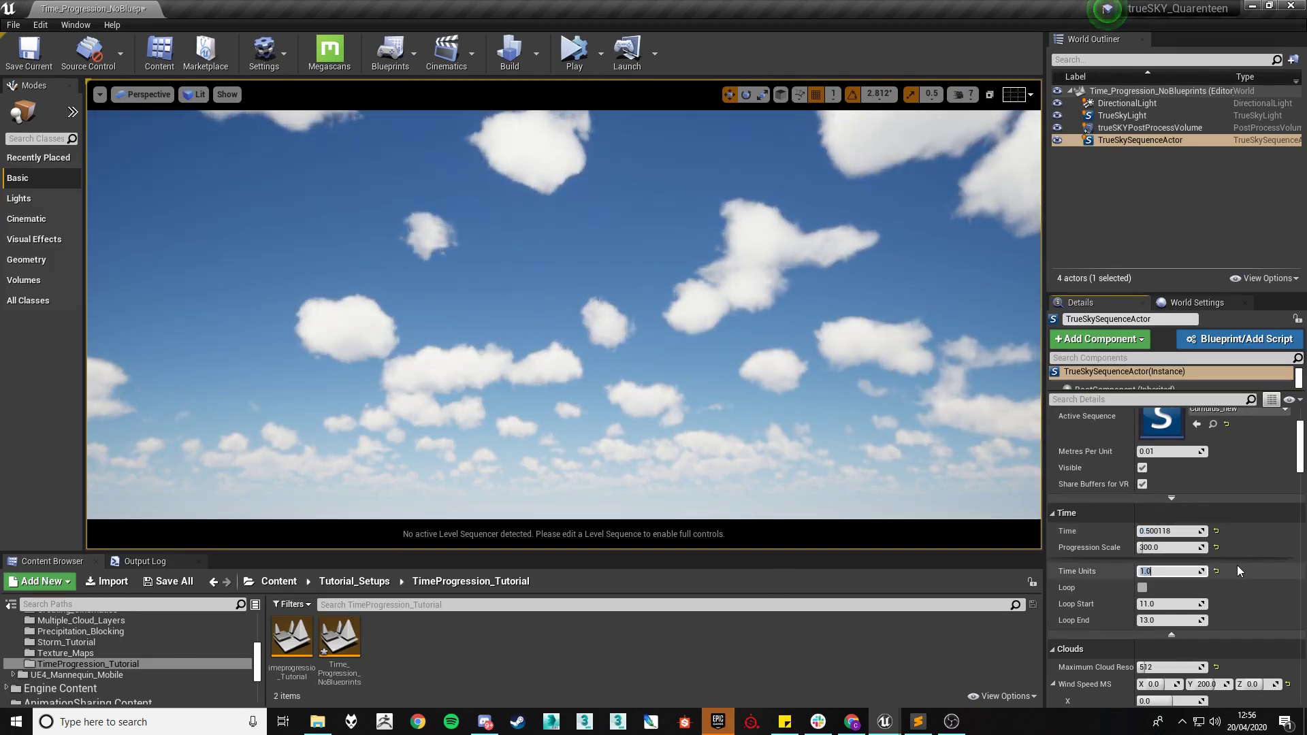
# Set Time Units to 100 and Time to 50 for a midday cumulus sky
pyautogui.write('100')
pyautogui.press('Return')
pyautogui.click(1168, 530)
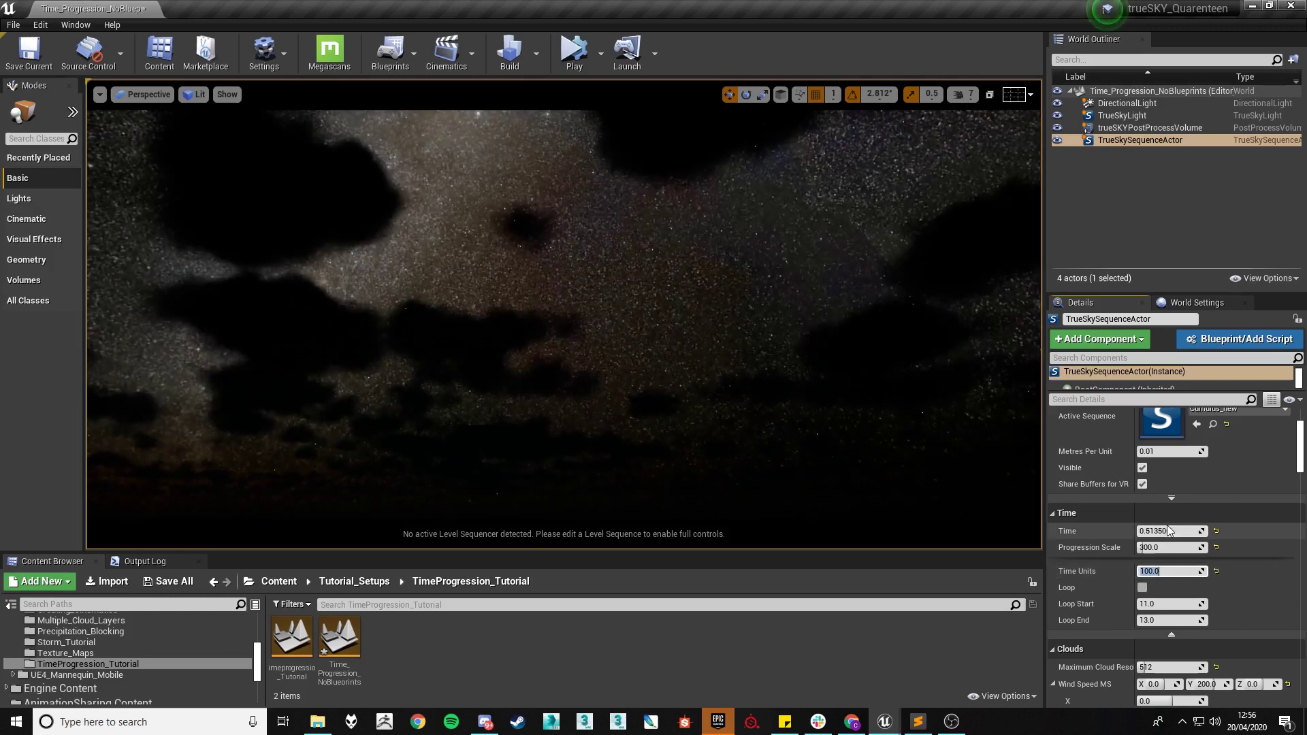
pyautogui.press('Return')
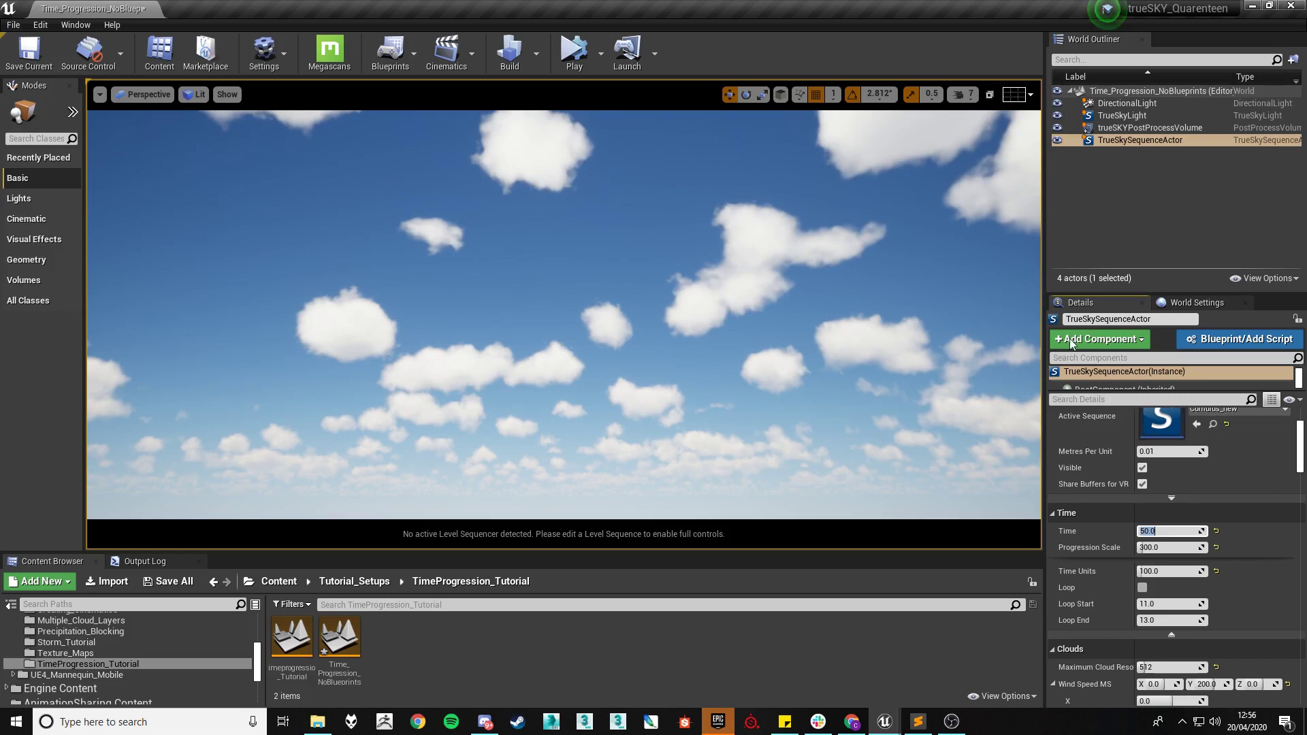
pyautogui.click(831, 605)
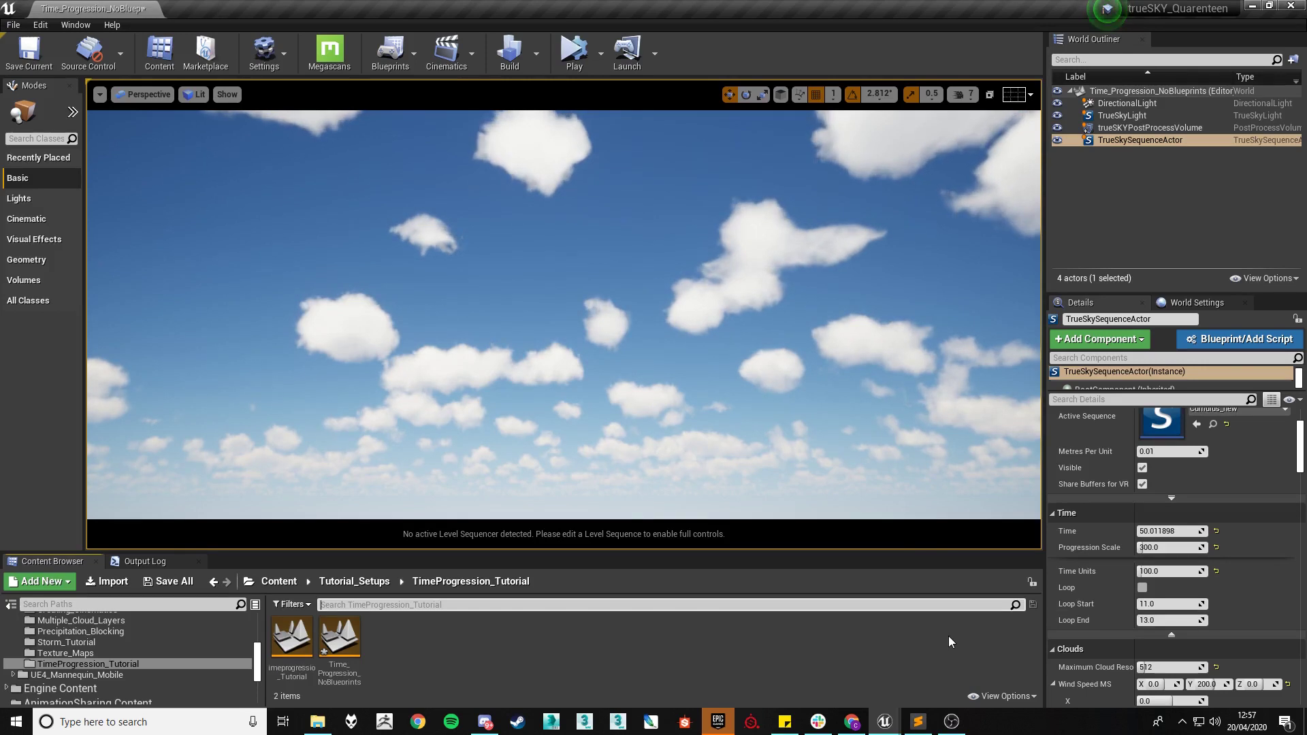
# Set Time Units to 24, Time to 12 and Progression Scale to 3600
pyautogui.click(1161, 572)
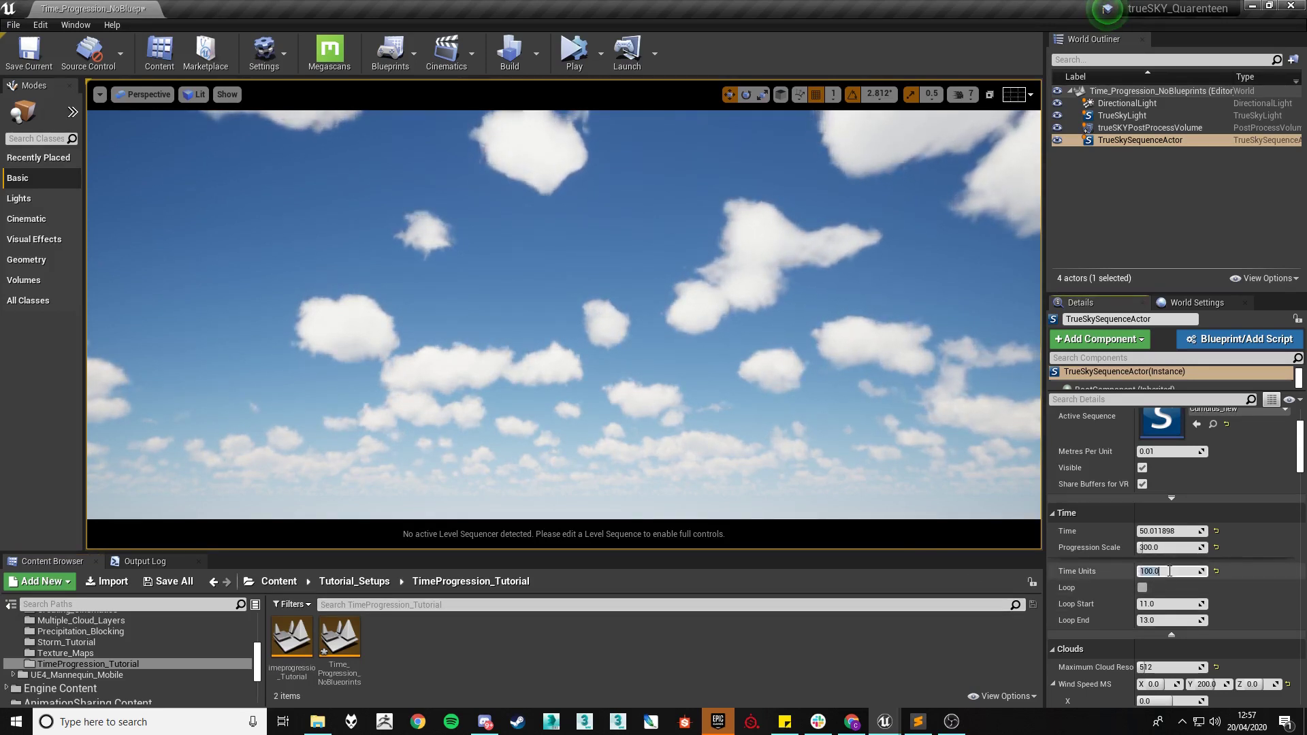
pyautogui.write('24')
pyautogui.press('Return')
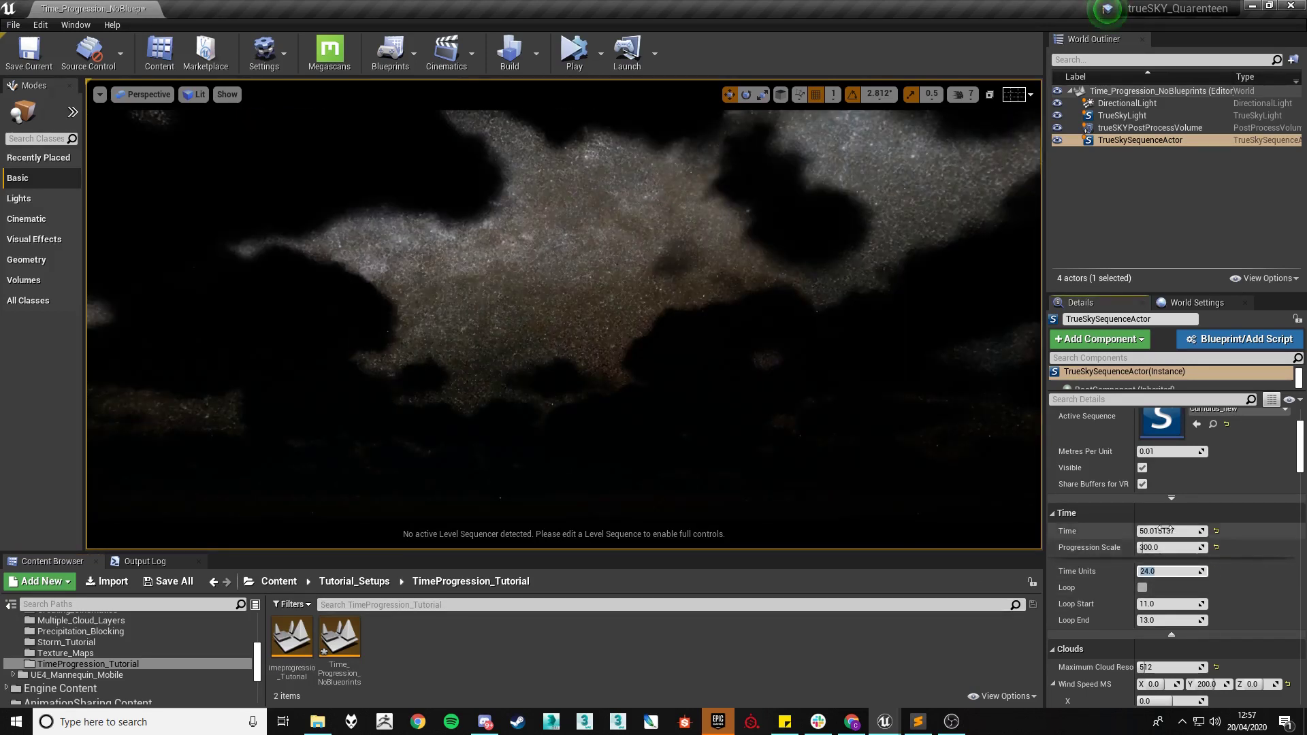
pyautogui.click(1200, 531)
pyautogui.write('12')
pyautogui.press('Return')
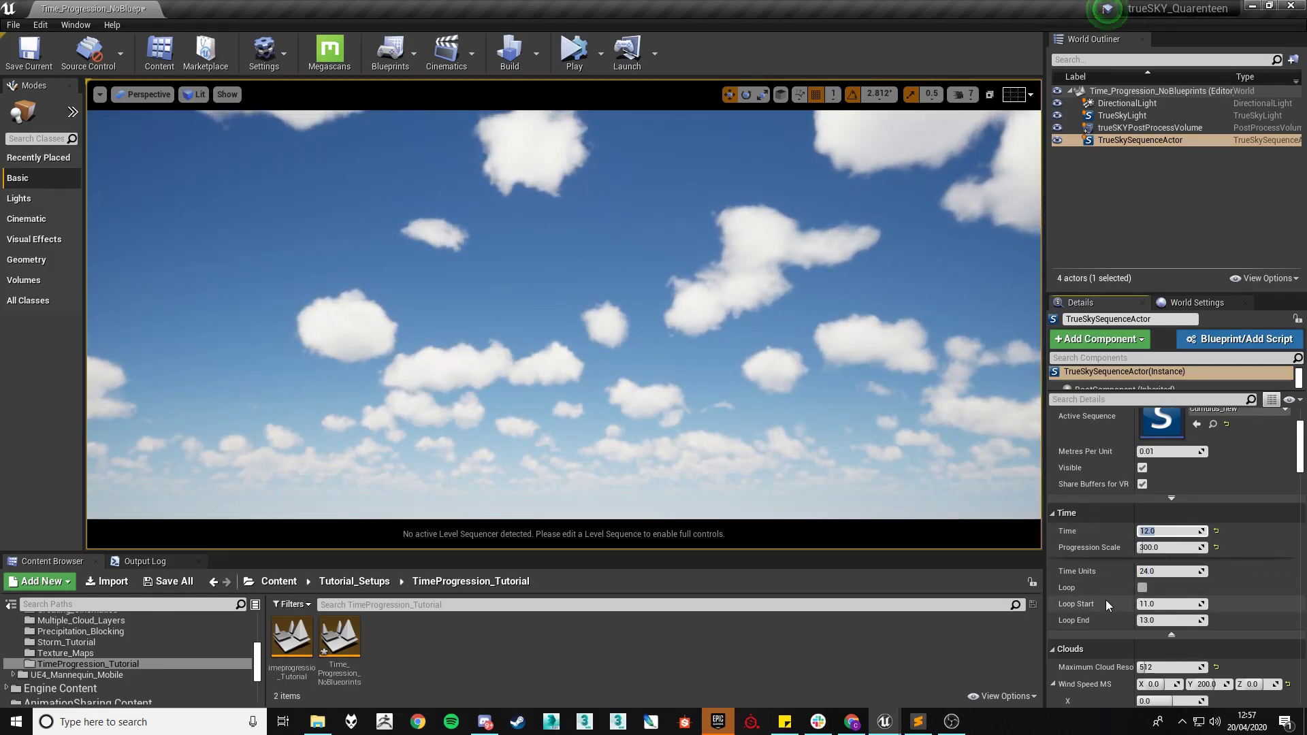
pyautogui.press('Tab')
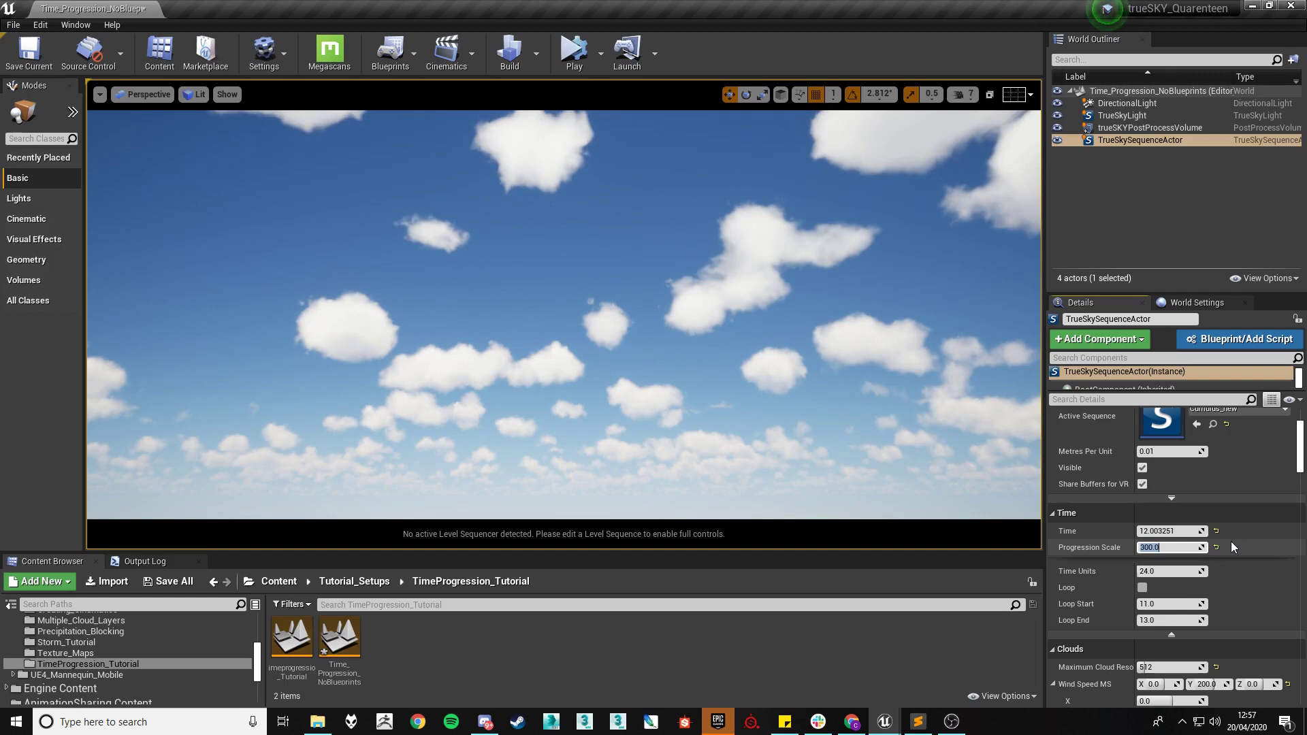
pyautogui.write('3600')
pyautogui.press('Return')
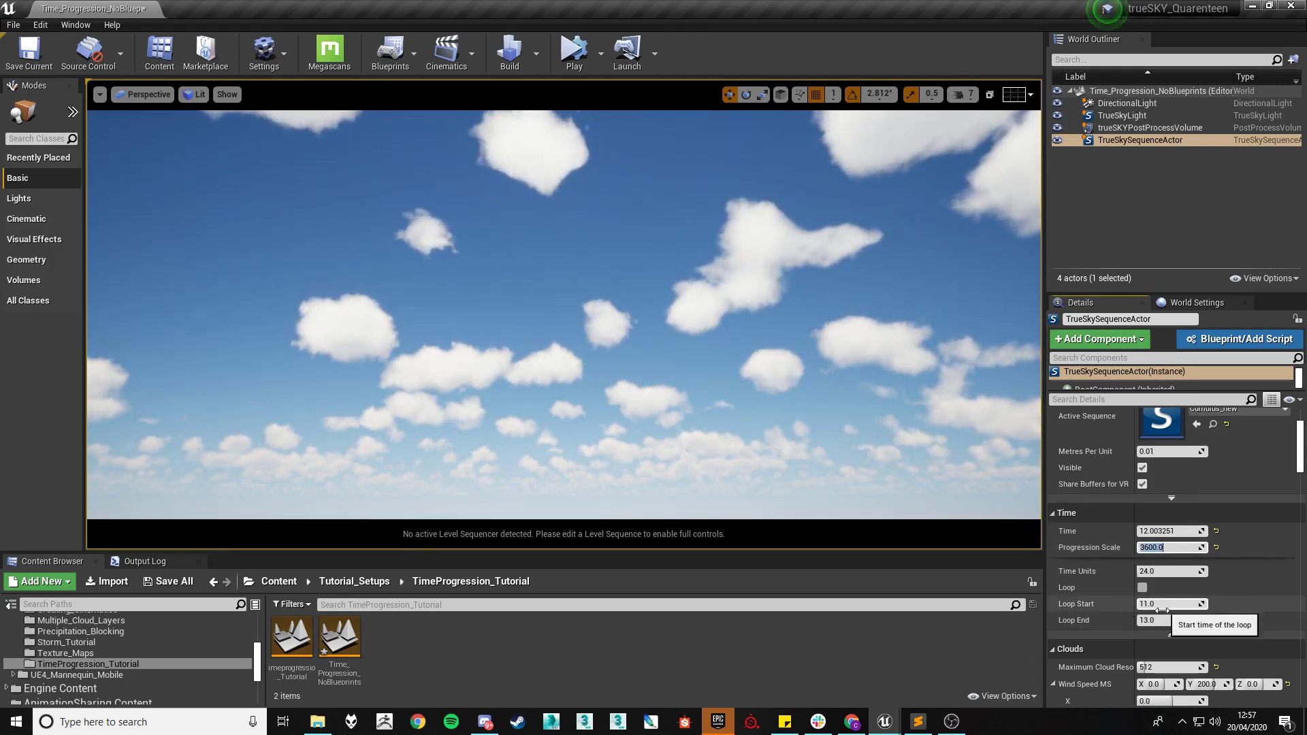
# Set Loop End to 11.5, toggle looping, and start playing the level
pyautogui.click(1206, 617)
pyautogui.write('11')
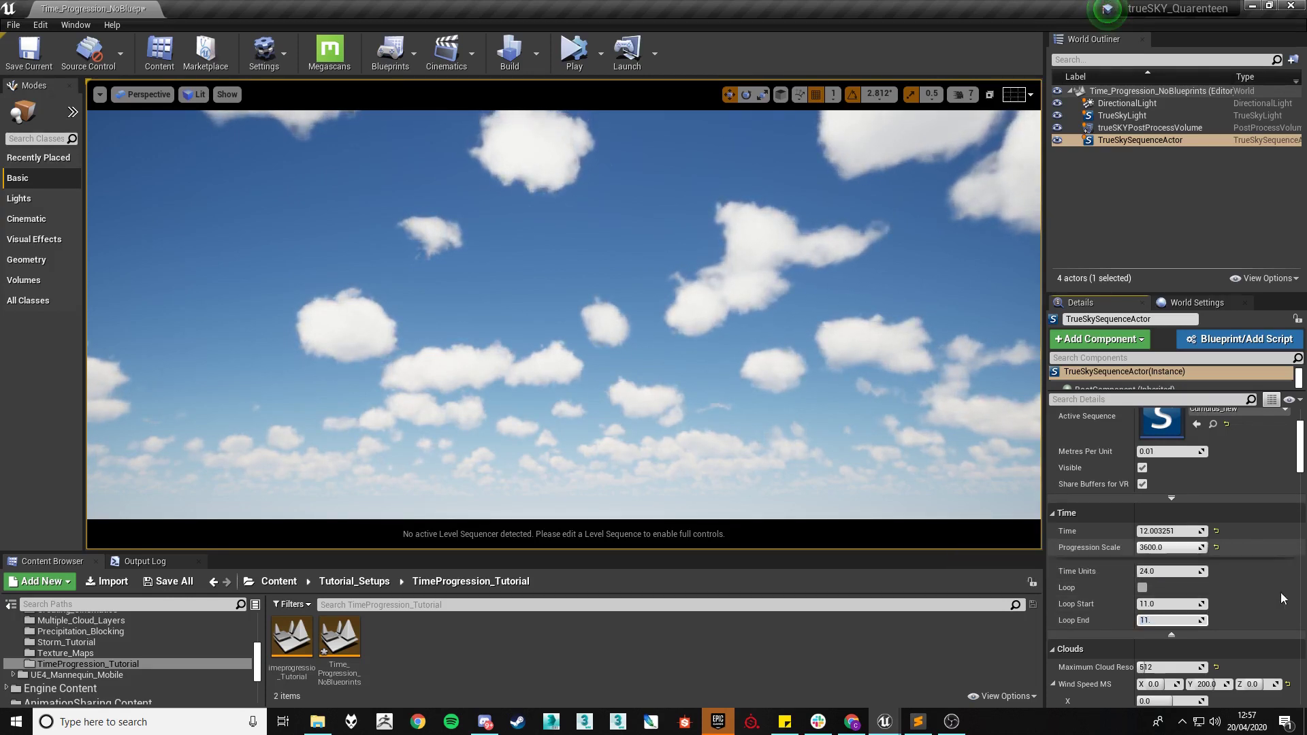
pyautogui.write('.5')
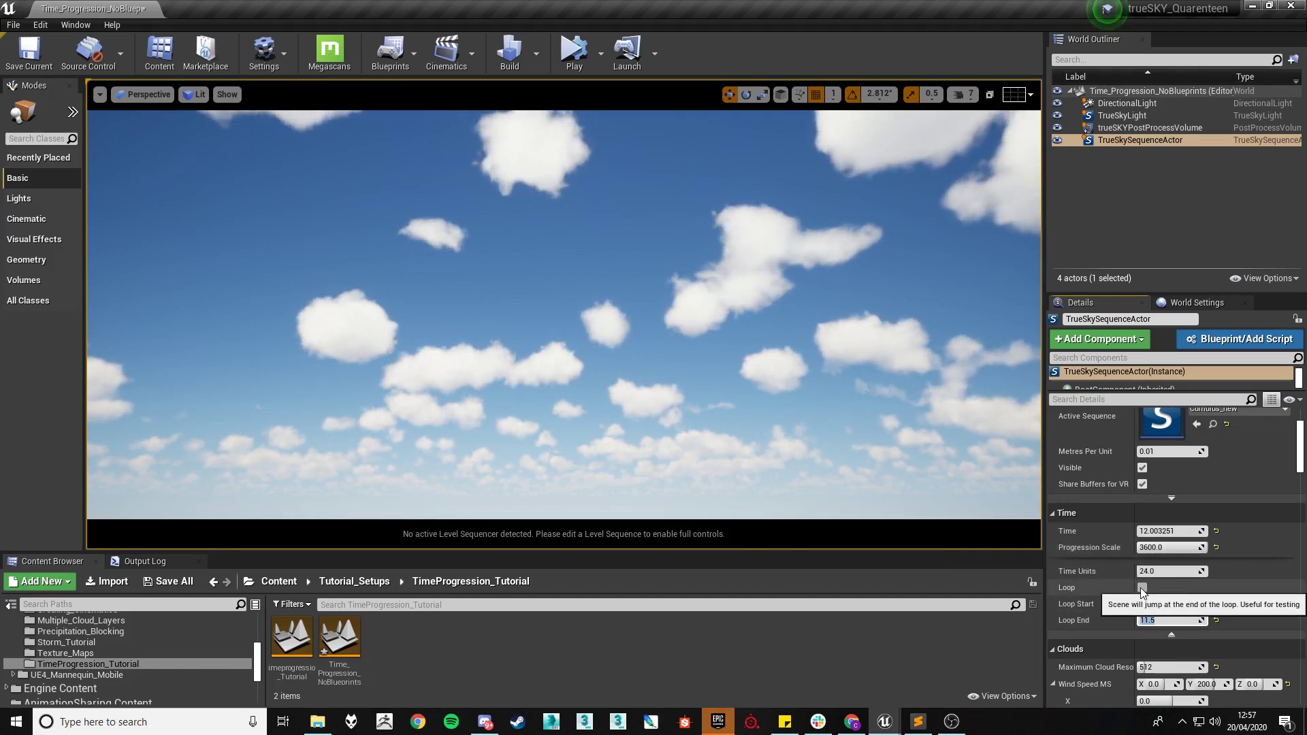
pyautogui.click(1142, 588)
pyautogui.click(574, 50)
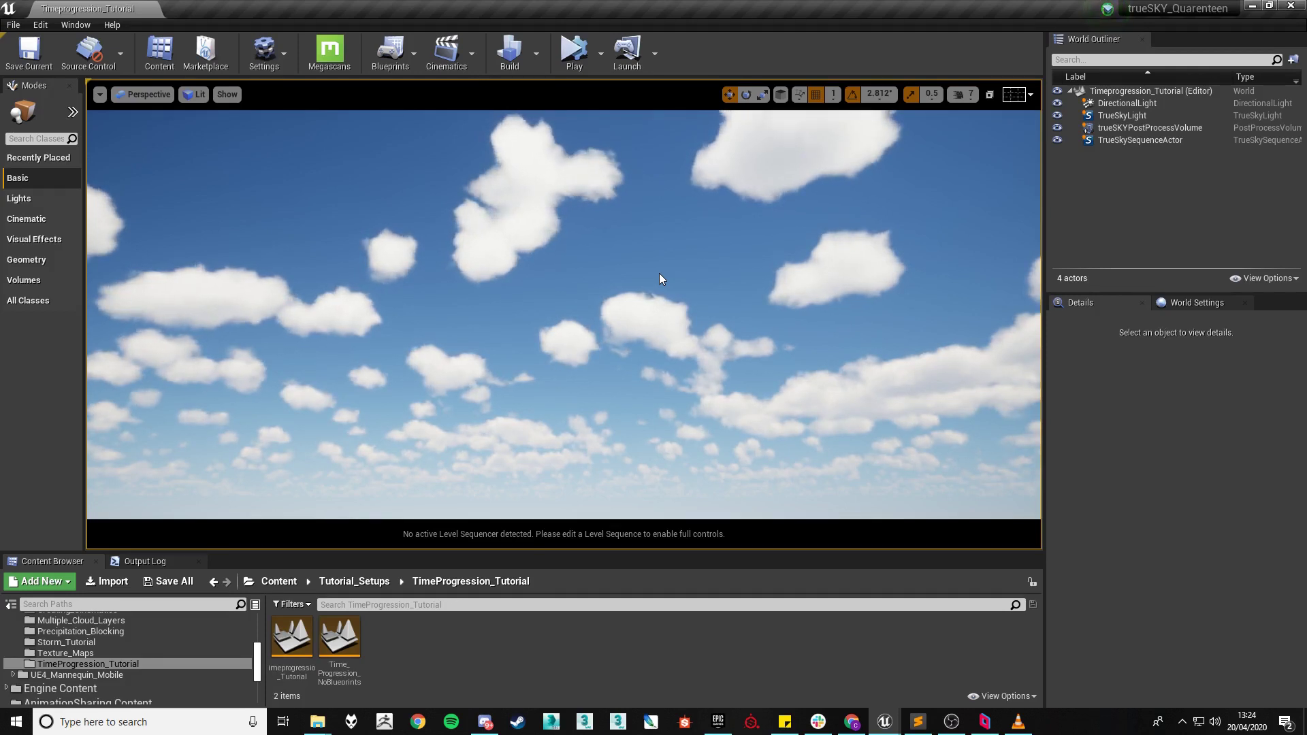
# Open the Level Blueprint and frame its graph
pyautogui.click(409, 60)
pyautogui.click(397, 173)
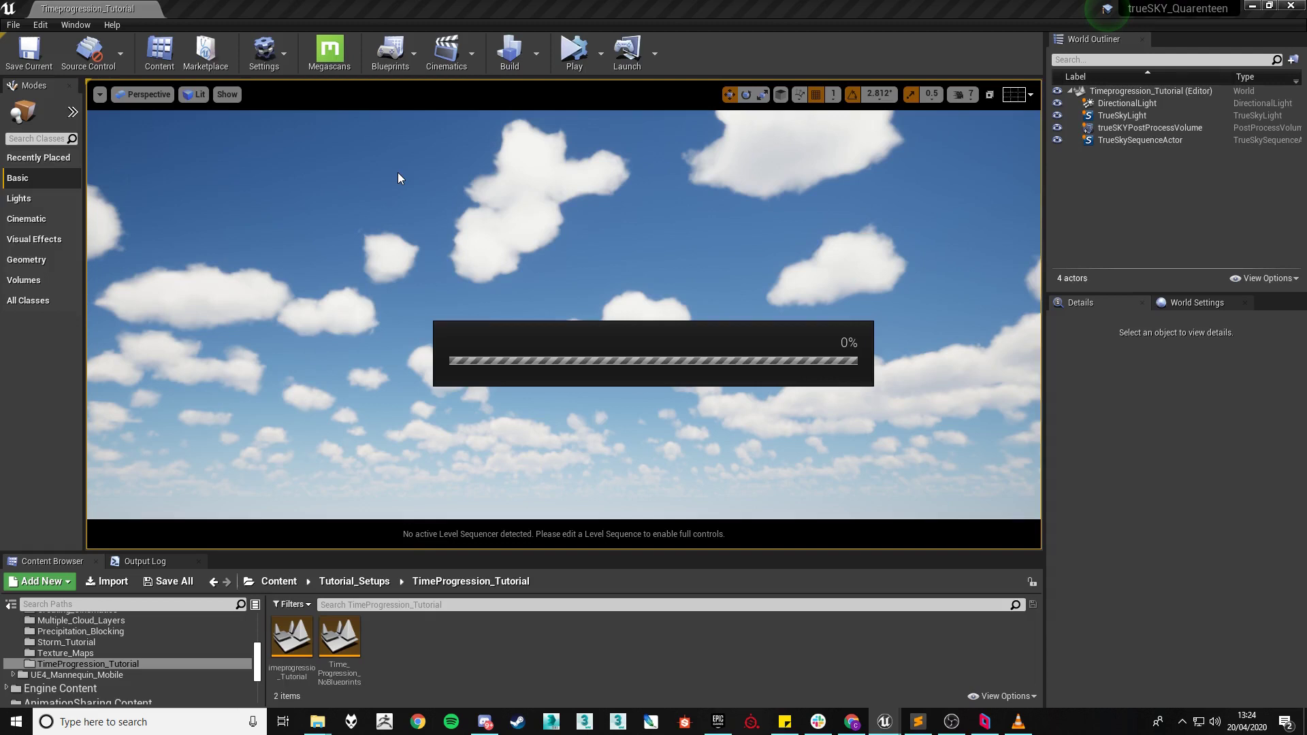
pyautogui.moveTo(820, 419); pyautogui.dragTo(778, 386, button='right')
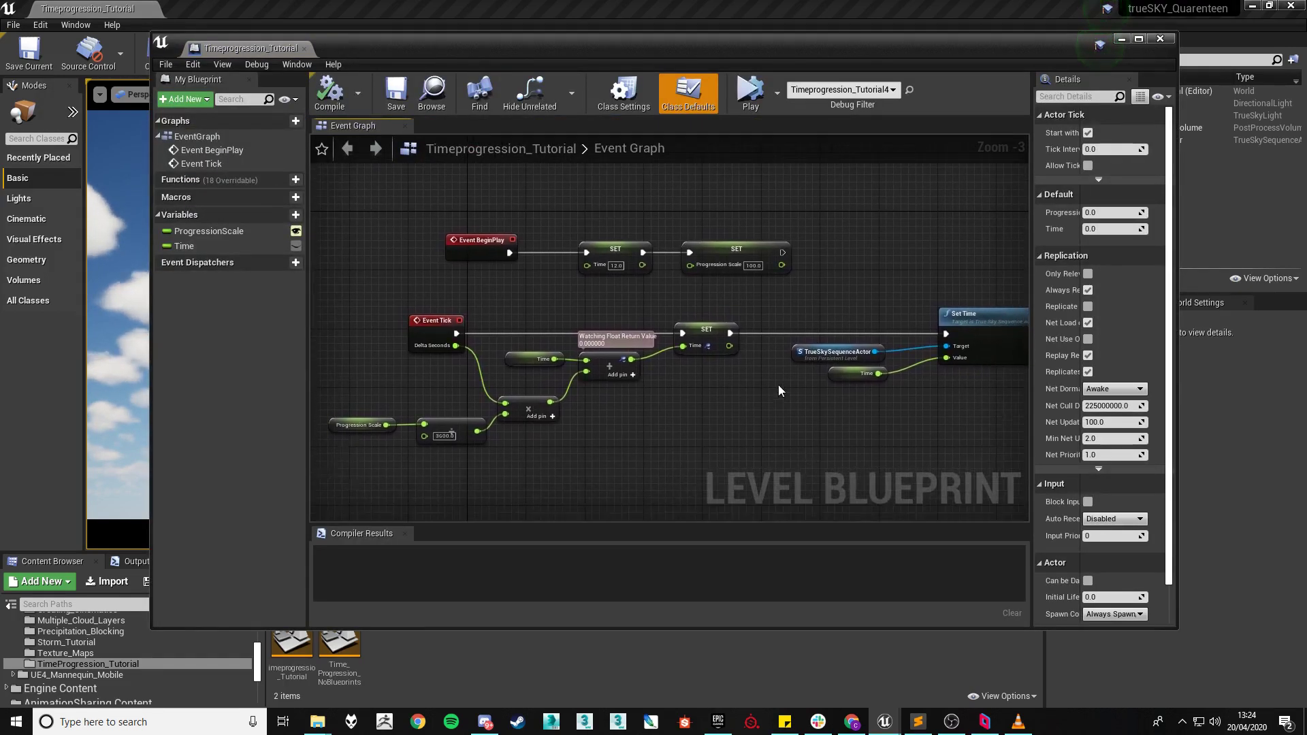
pyautogui.scroll(-1, 779, 385)
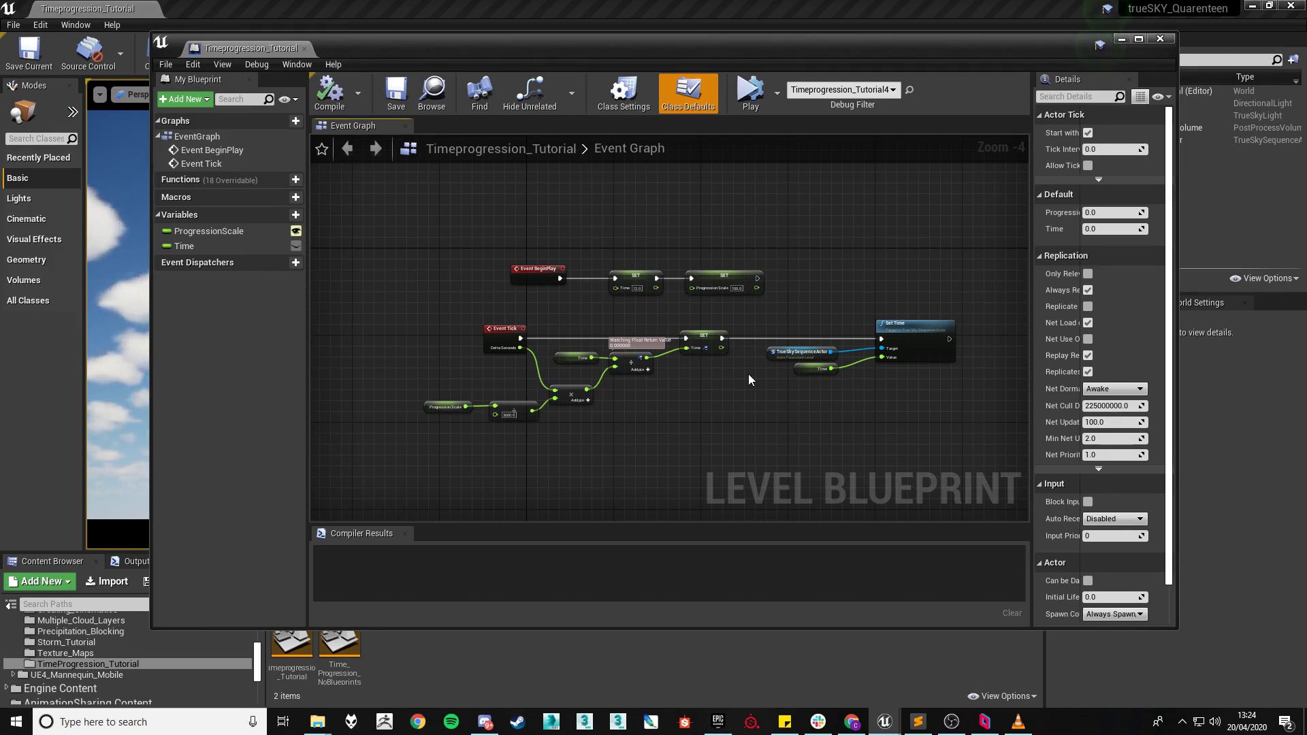
pyautogui.scroll(1, 438, 395)
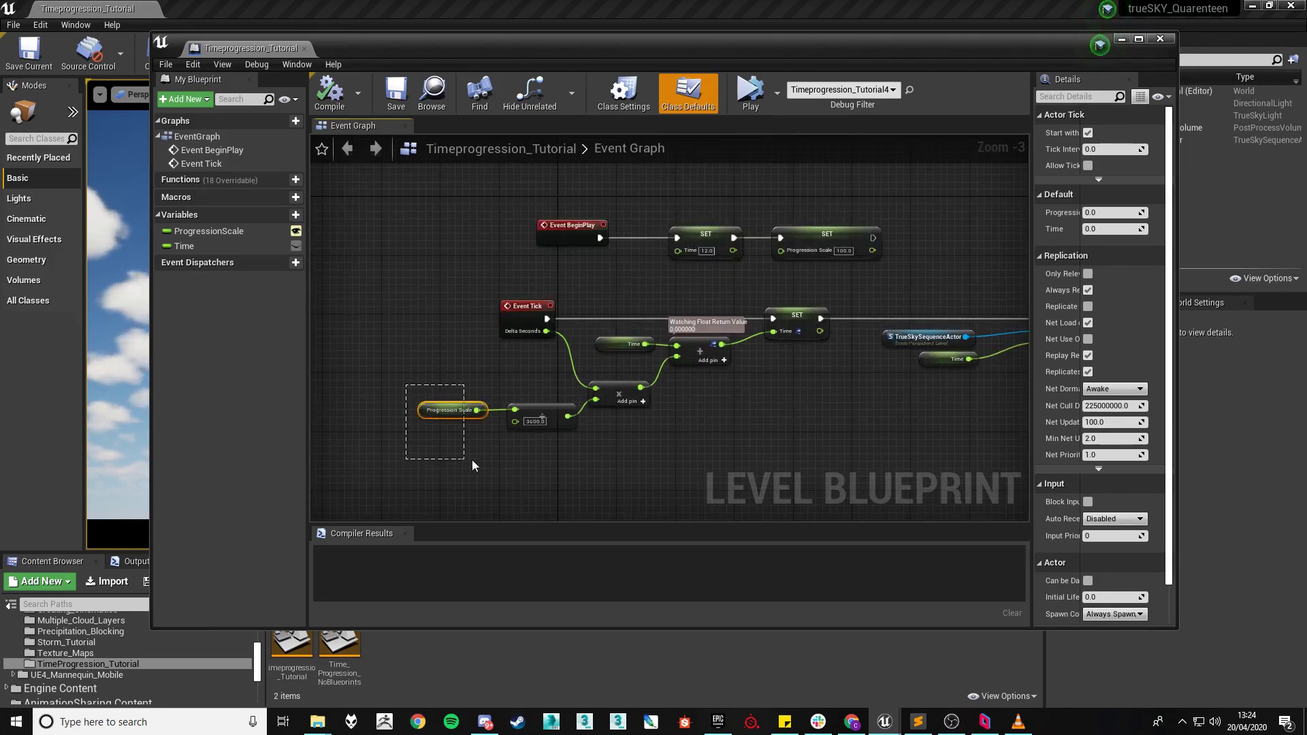
# Inspect the Progression Scale, Time and multiply nodes in the graph
pyautogui.moveTo(492, 455); pyautogui.dragTo(491, 454)
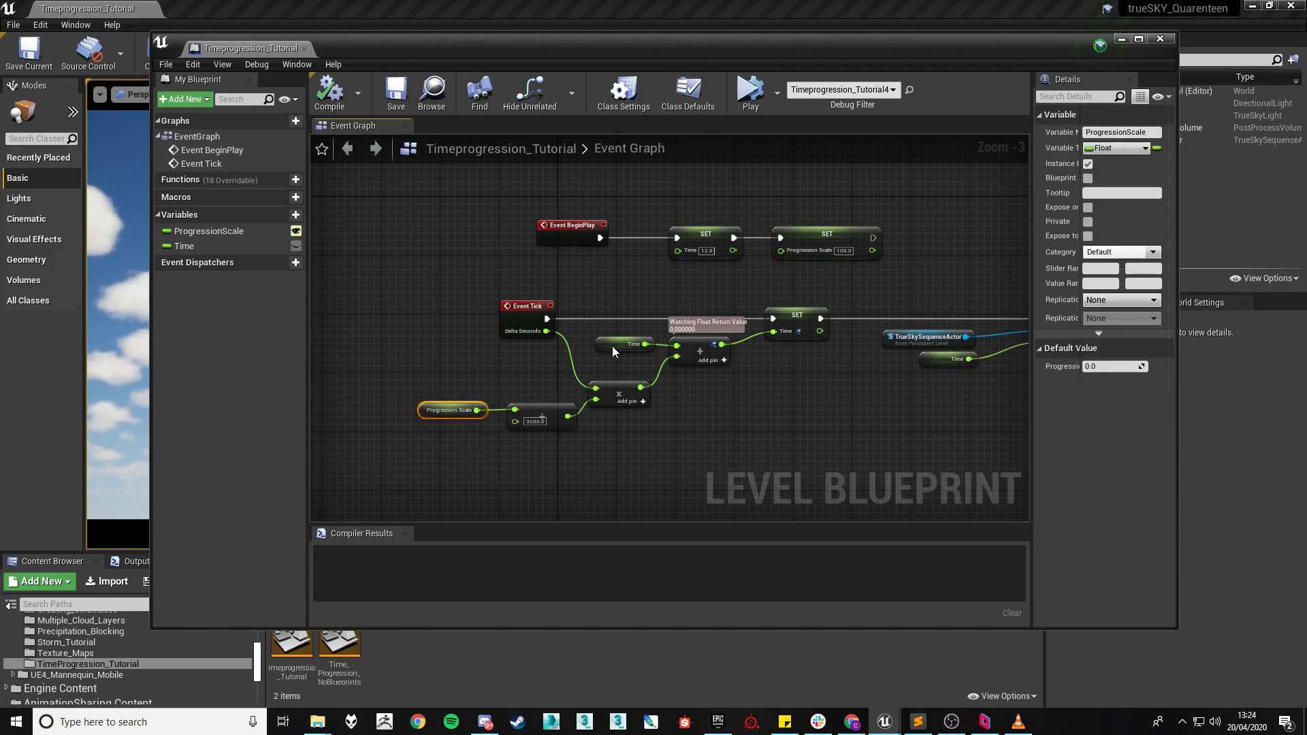
pyautogui.moveTo(563, 326); pyautogui.dragTo(667, 368)
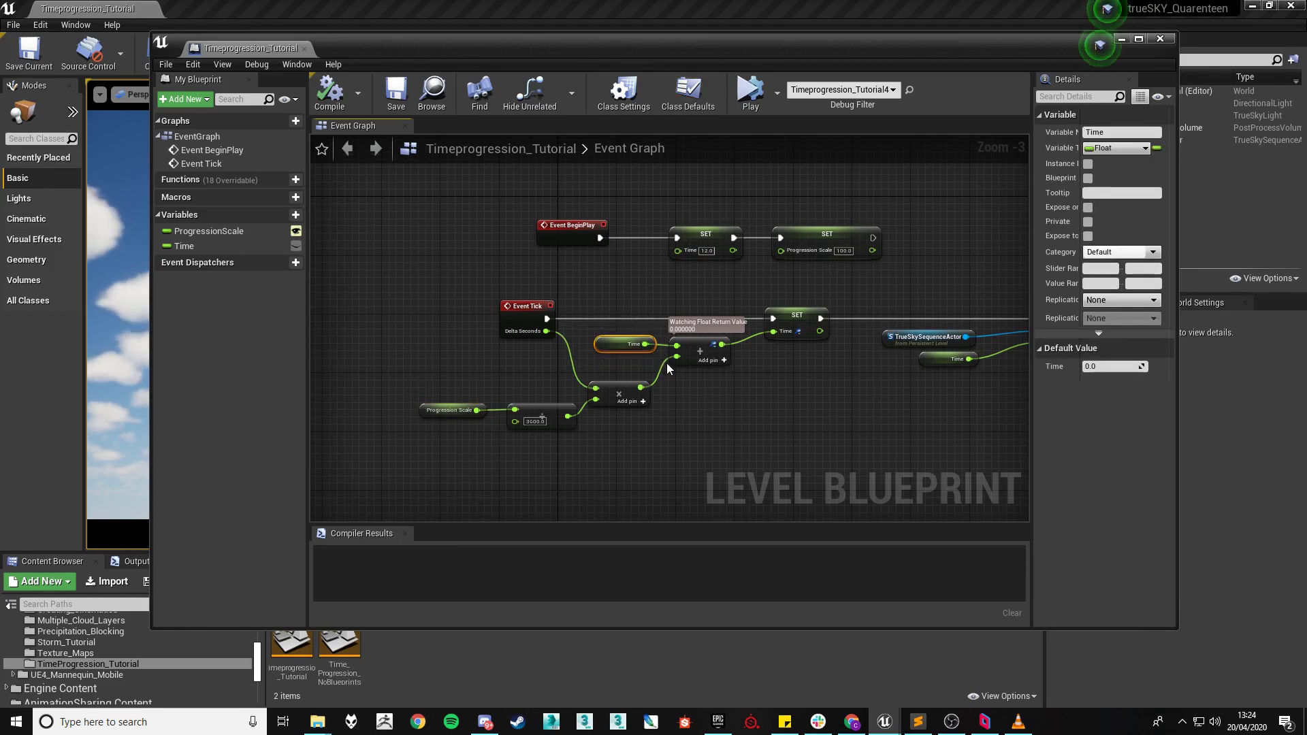
pyautogui.click(497, 374)
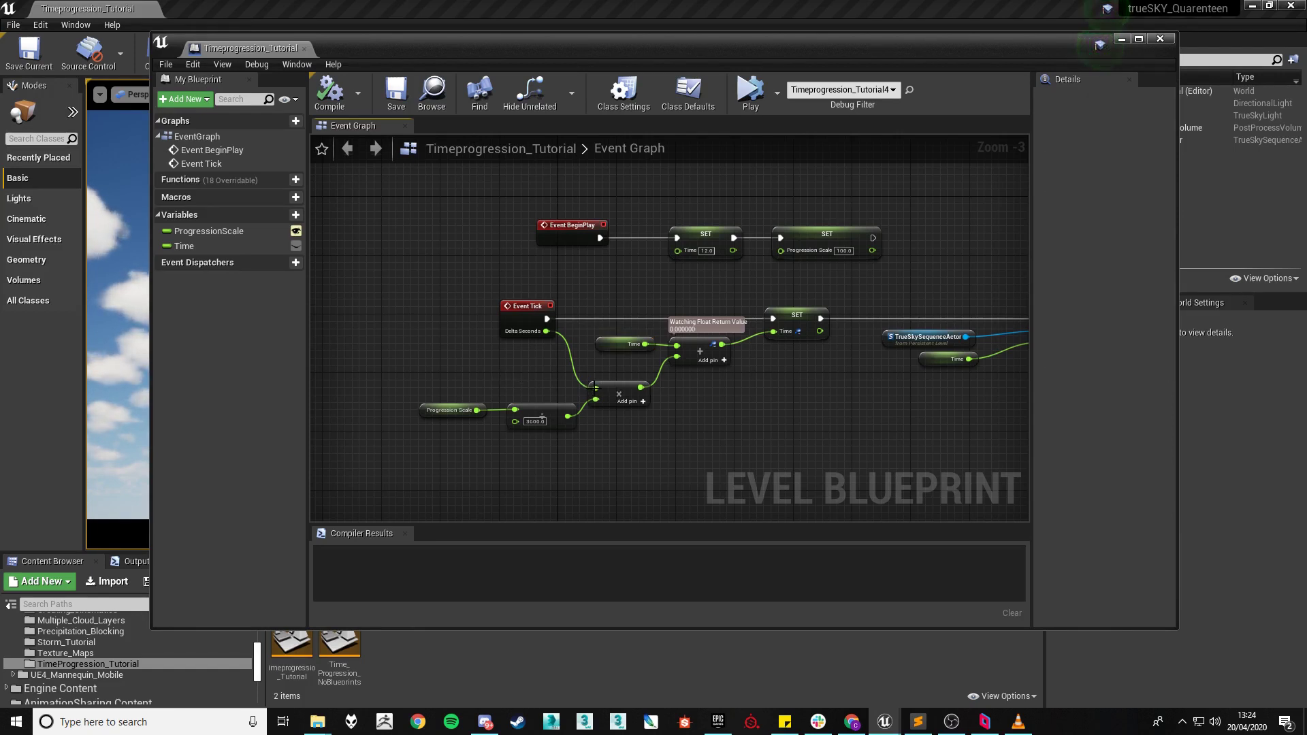
pyautogui.moveTo(499, 434); pyautogui.dragTo(543, 441)
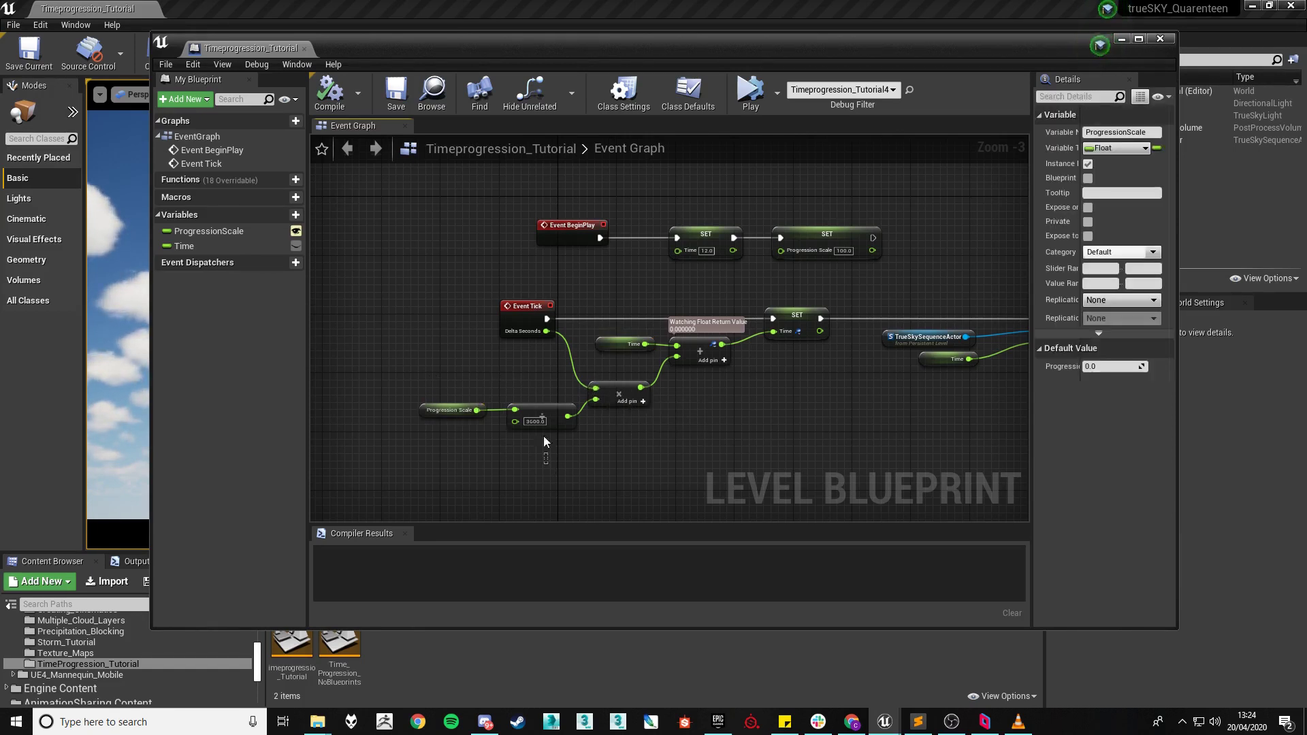
pyautogui.moveTo(529, 385); pyautogui.dragTo(539, 470)
pyautogui.moveTo(528, 386); pyautogui.dragTo(538, 398)
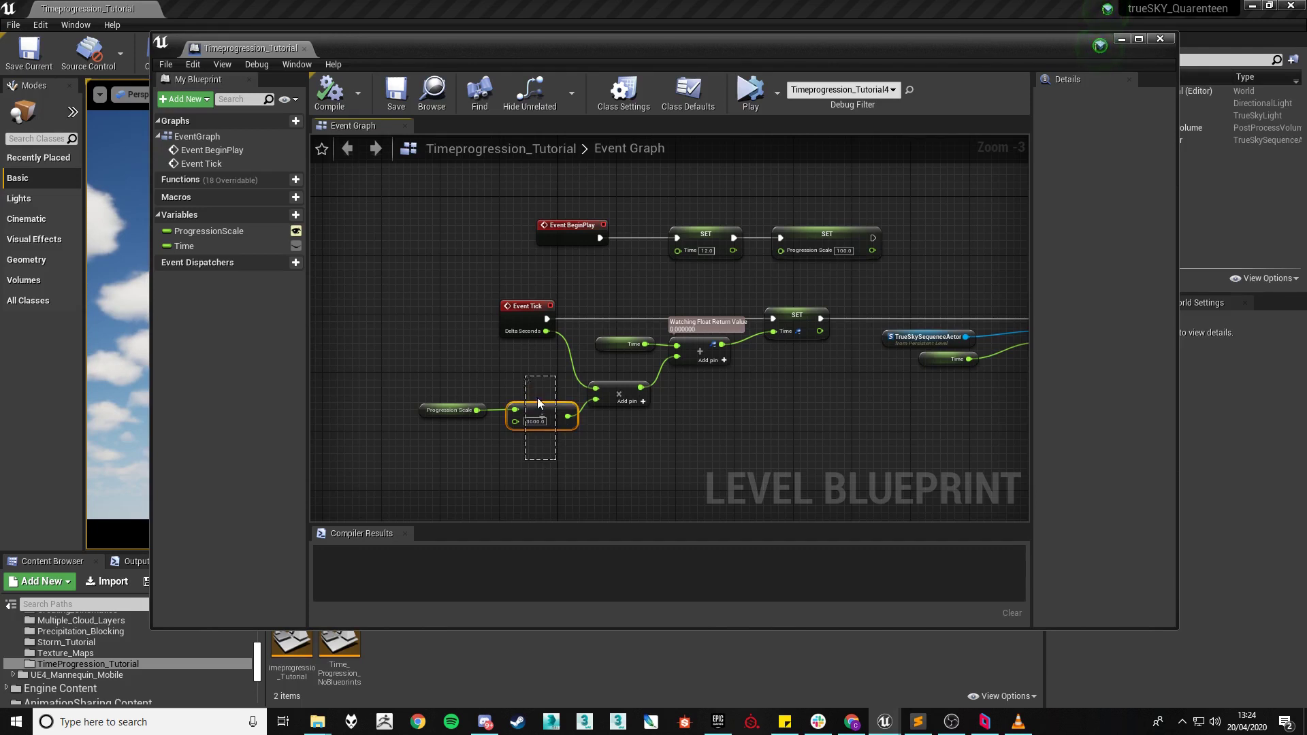
pyautogui.click(562, 460)
pyautogui.moveTo(572, 473); pyautogui.dragTo(526, 381)
pyautogui.moveTo(652, 460); pyautogui.dragTo(619, 424)
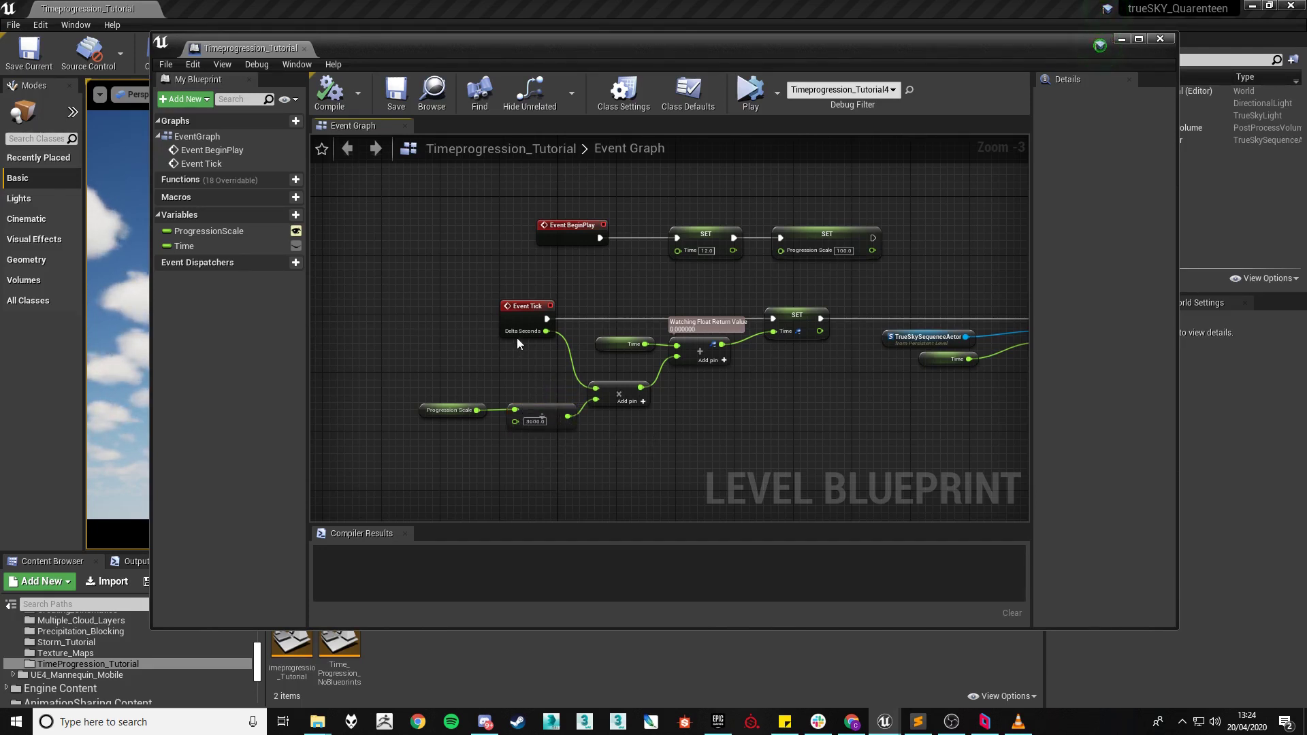
# Inspect the Time getter and SET Time nodes
pyautogui.moveTo(609, 330); pyautogui.dragTo(562, 364, button='right')
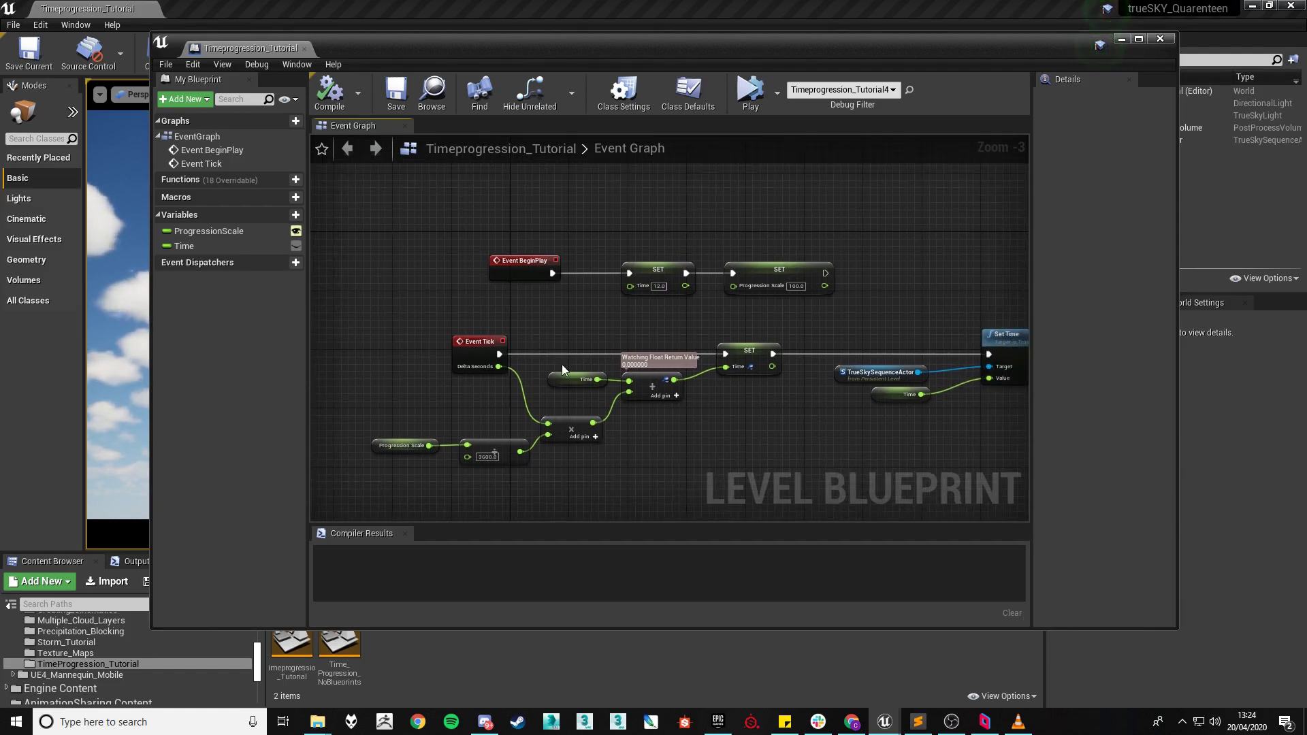
pyautogui.moveTo(585, 403); pyautogui.dragTo(586, 403)
pyautogui.moveTo(598, 405); pyautogui.dragTo(581, 388)
pyautogui.click(776, 423)
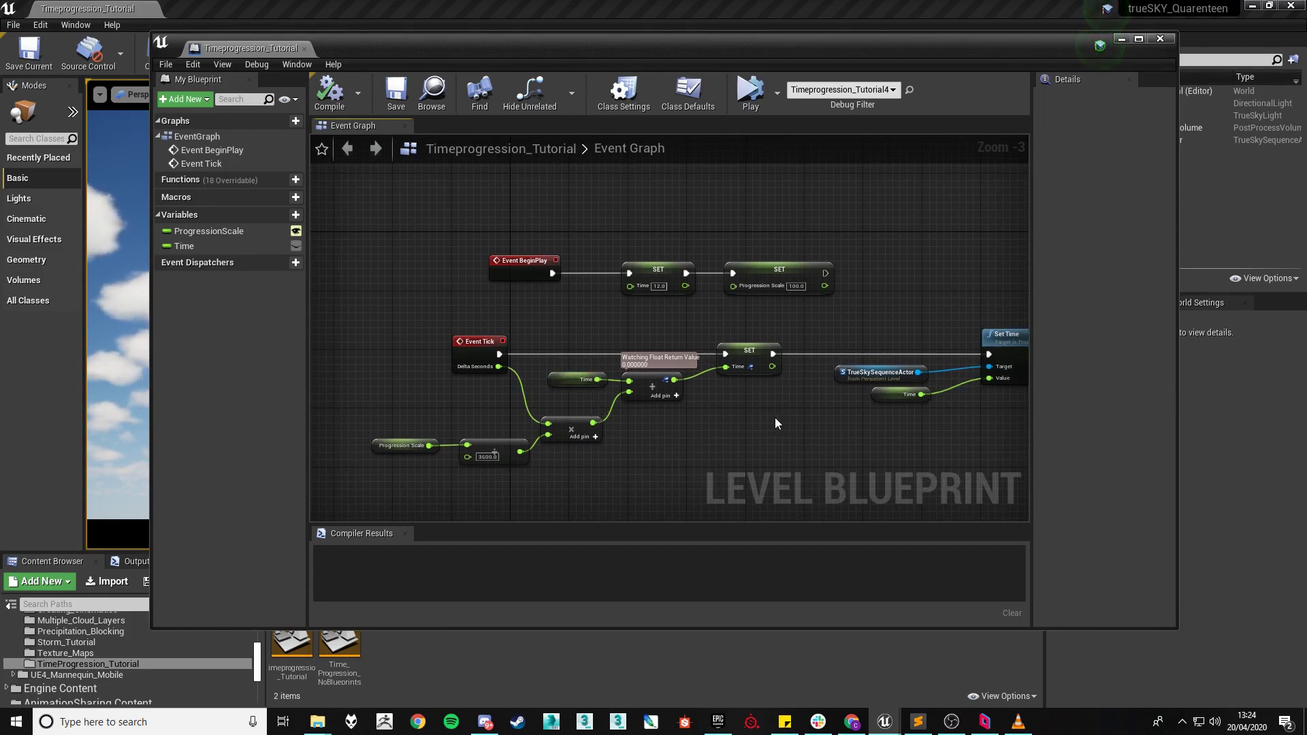
pyautogui.moveTo(748, 350); pyautogui.dragTo(724, 314)
pyautogui.moveTo(725, 314); pyautogui.dragTo(486, 312, button='right')
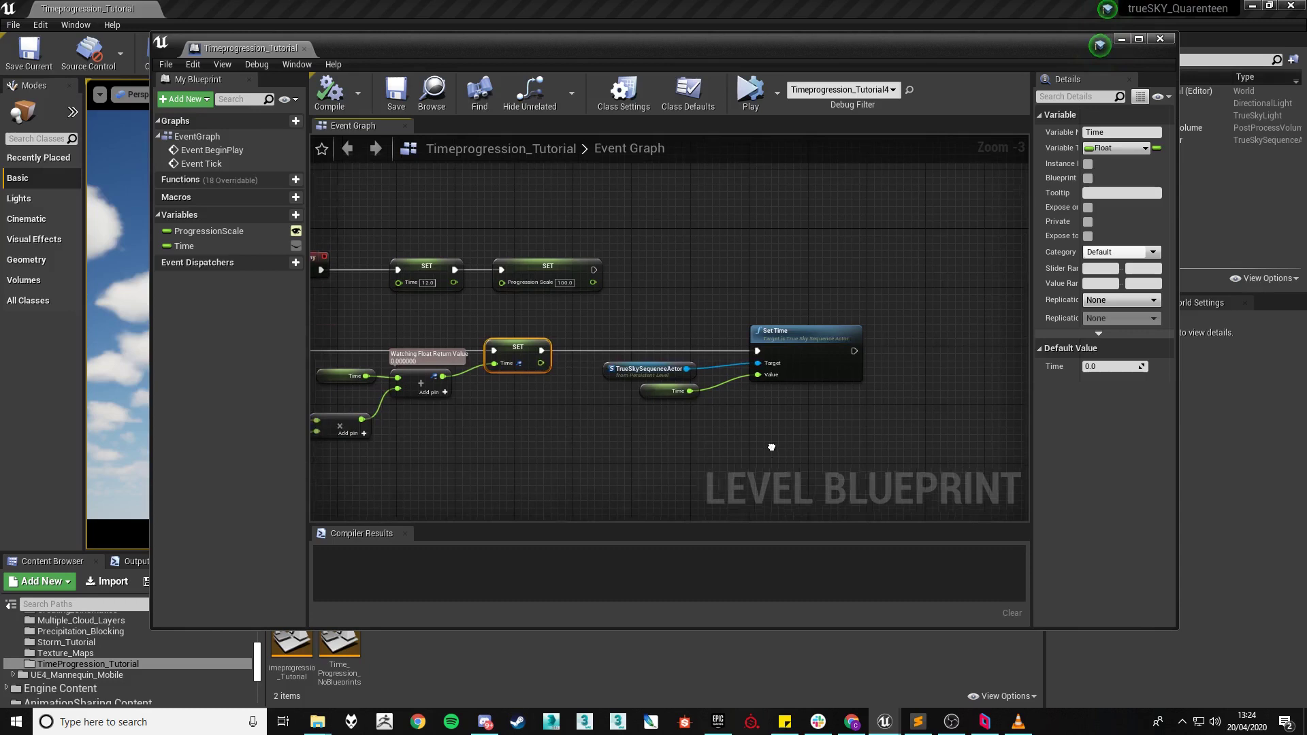
pyautogui.click(809, 371)
pyautogui.moveTo(705, 294); pyautogui.dragTo(845, 454)
pyautogui.click(846, 454)
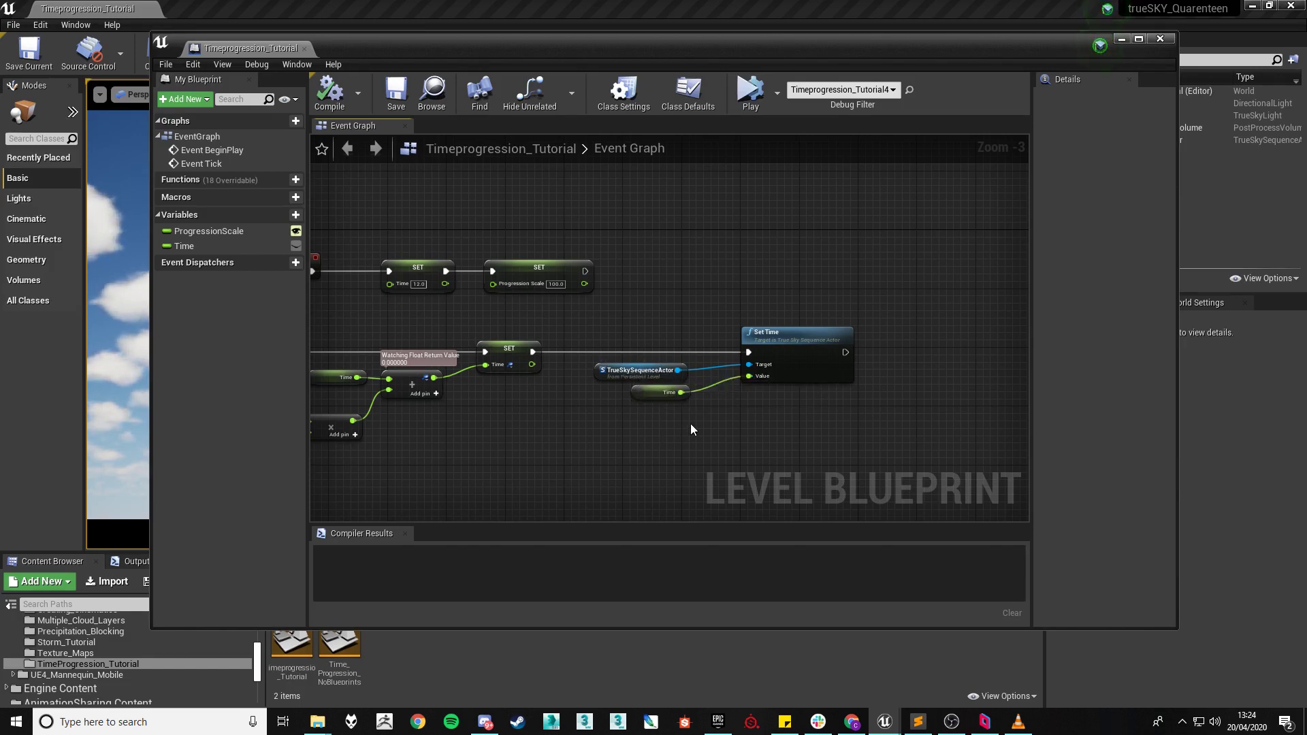
# Center the graph and select Event BeginPlay with both SET nodes
pyautogui.moveTo(669, 424); pyautogui.dragTo(785, 408, button='right')
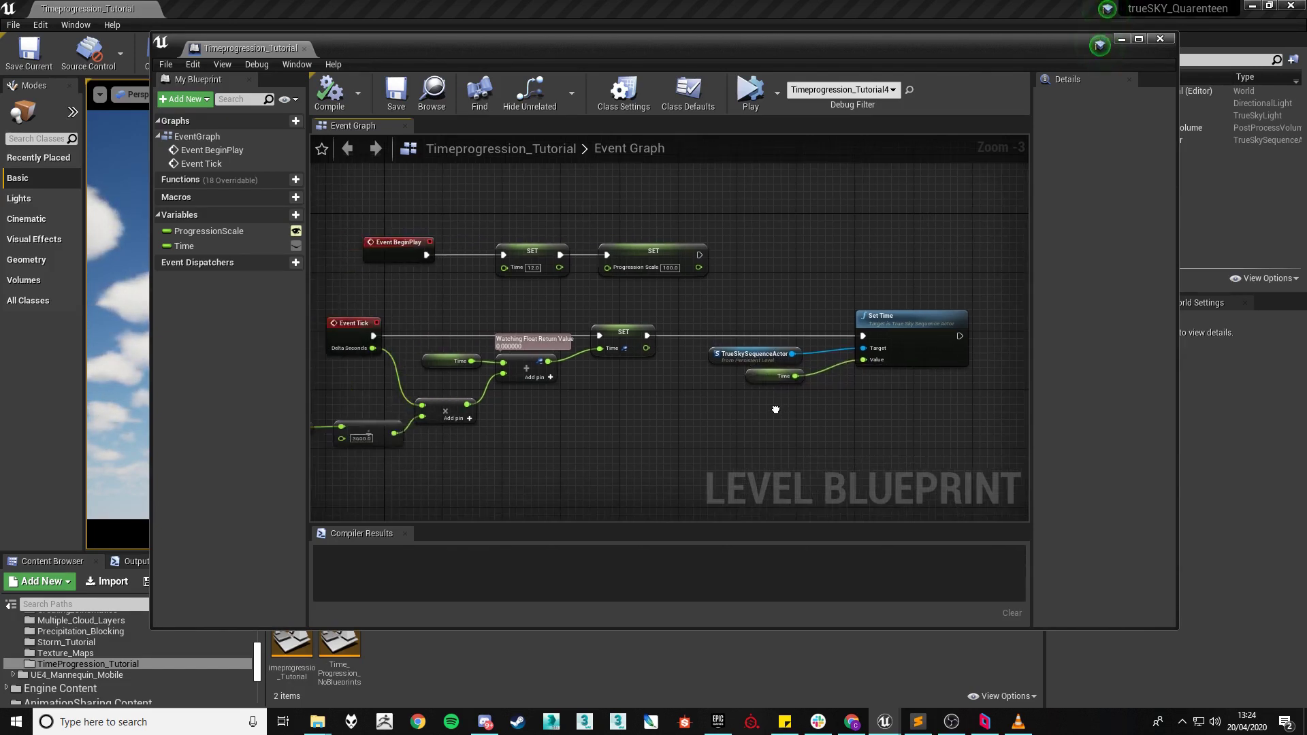
pyautogui.moveTo(520, 313); pyautogui.dragTo(604, 351, button='right')
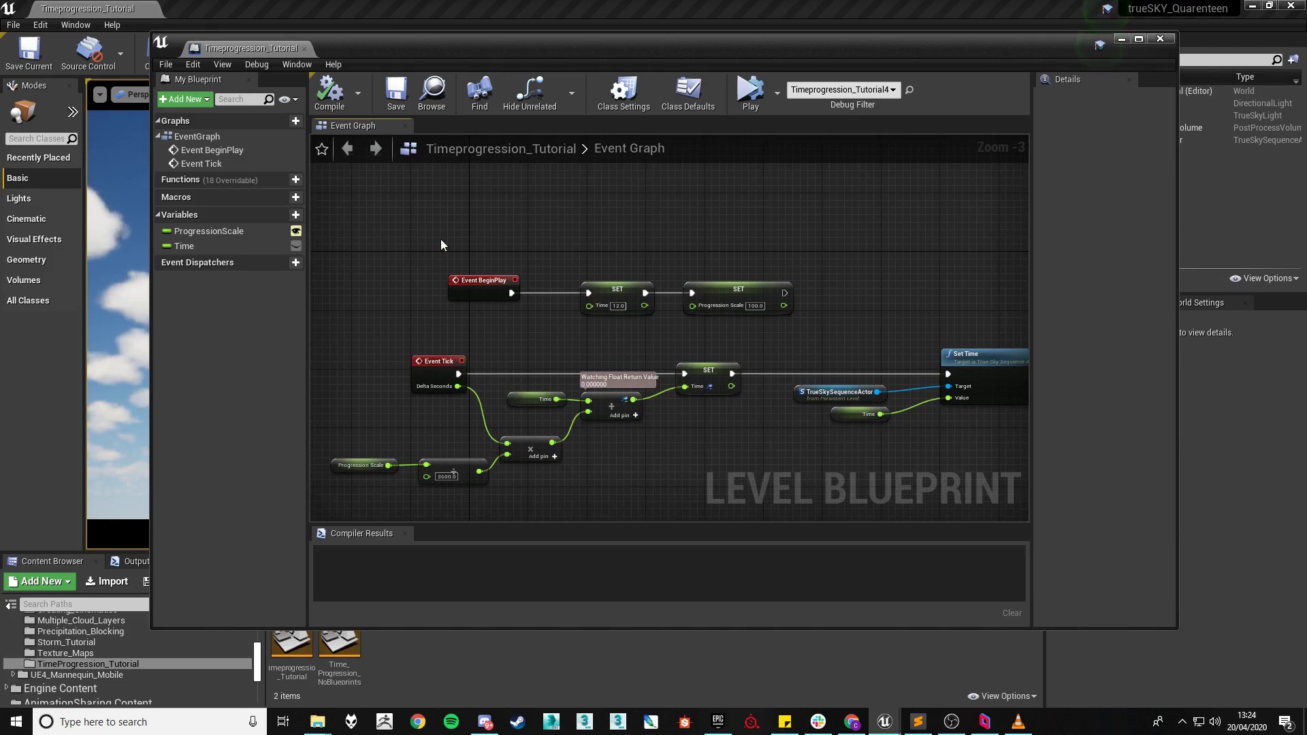
pyautogui.moveTo(442, 240); pyautogui.dragTo(803, 325)
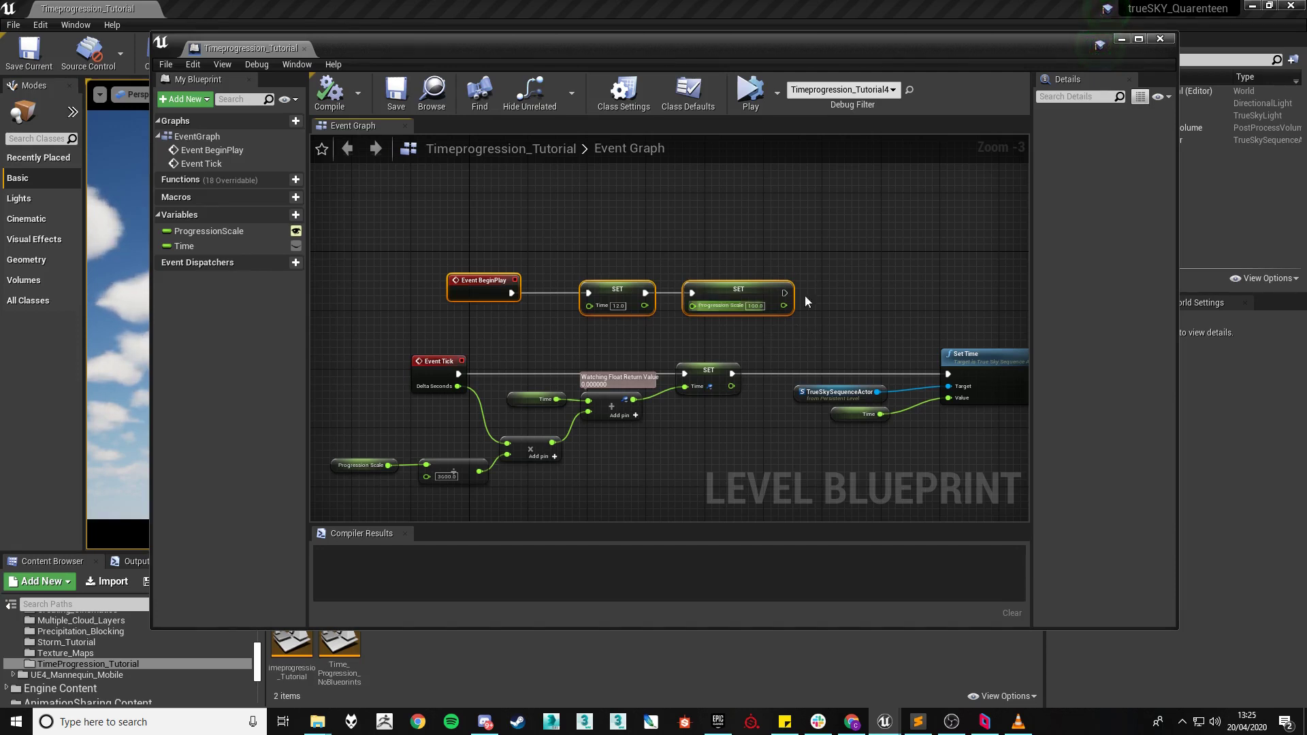
pyautogui.moveTo(741, 309)
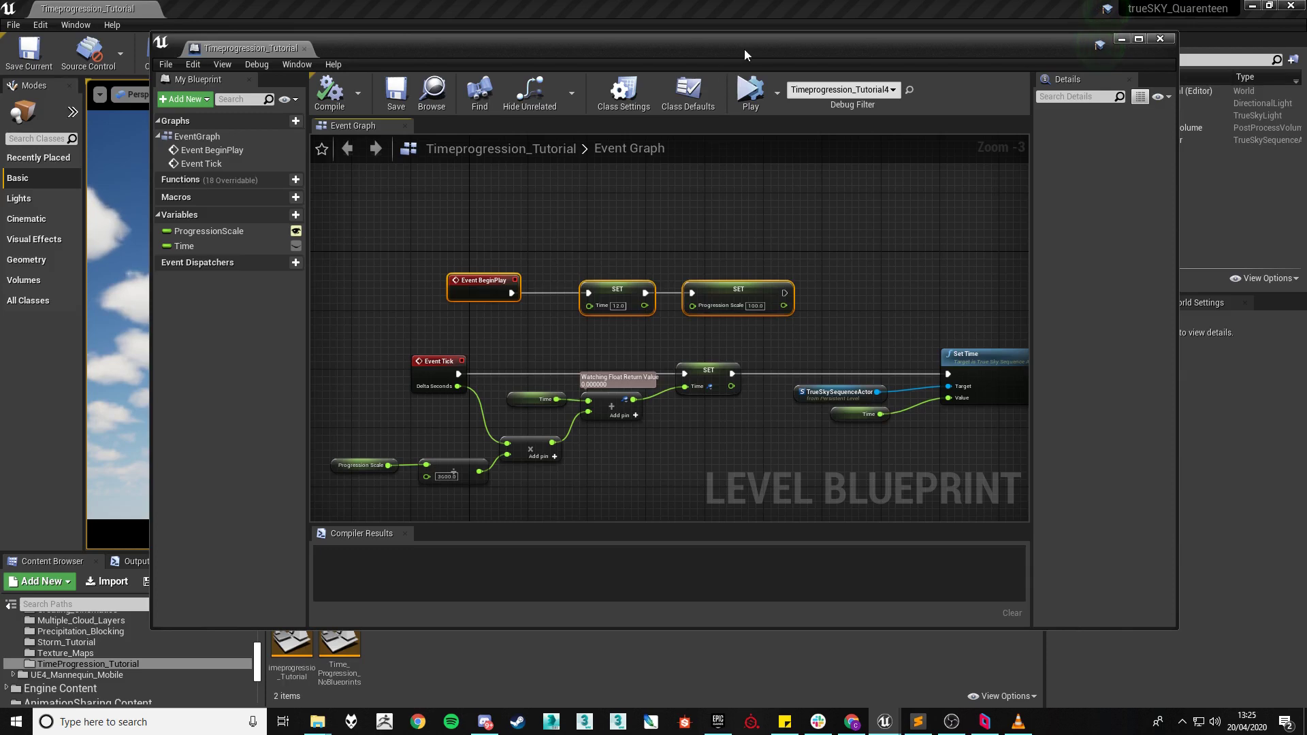
# Play the level, minimise the Blueprint, and select TrueSkySequenceActor to watch Time advance
pyautogui.click(750, 92)
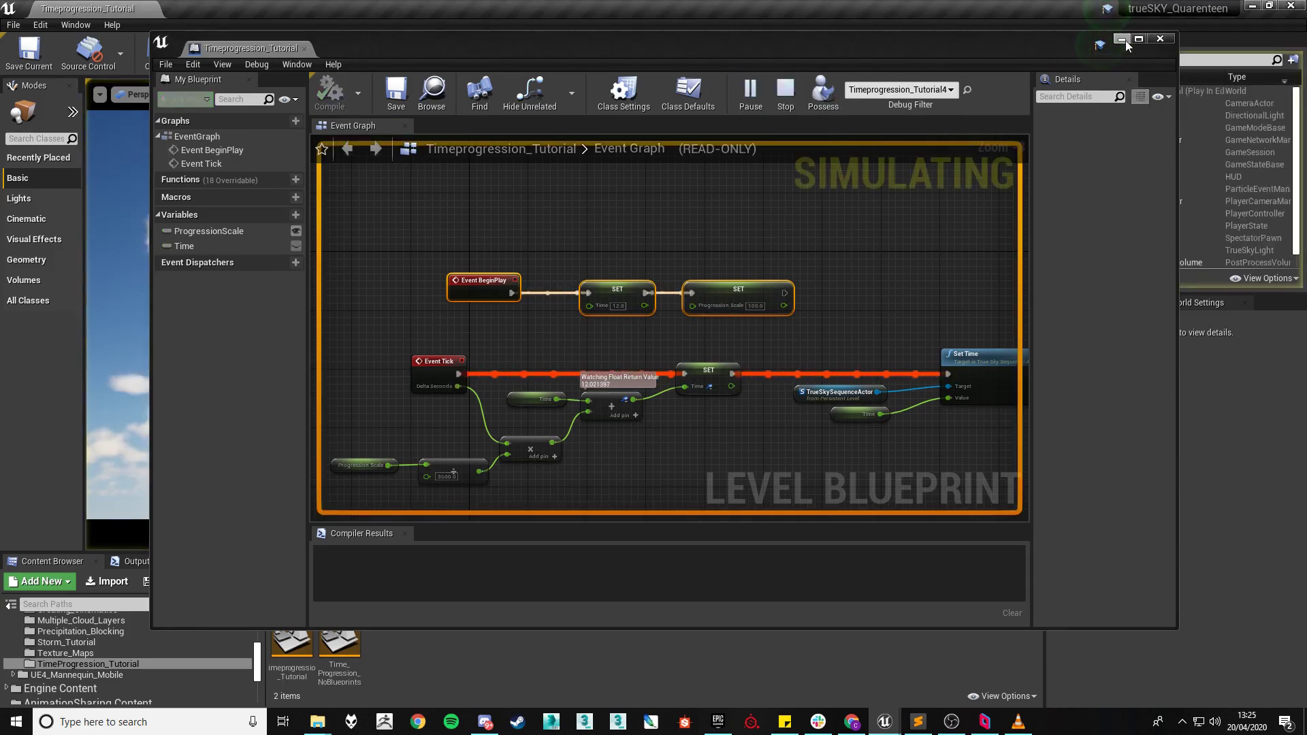
pyautogui.click(1122, 39)
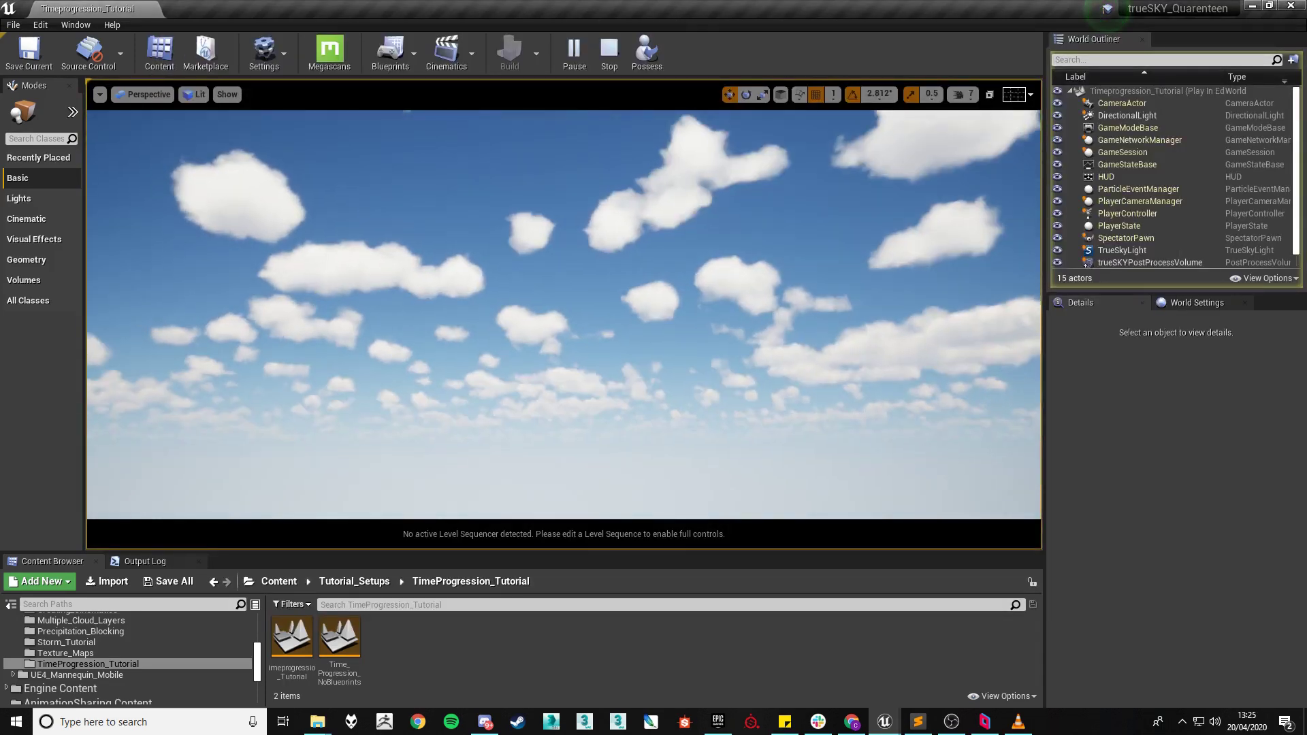
pyautogui.click(1138, 263)
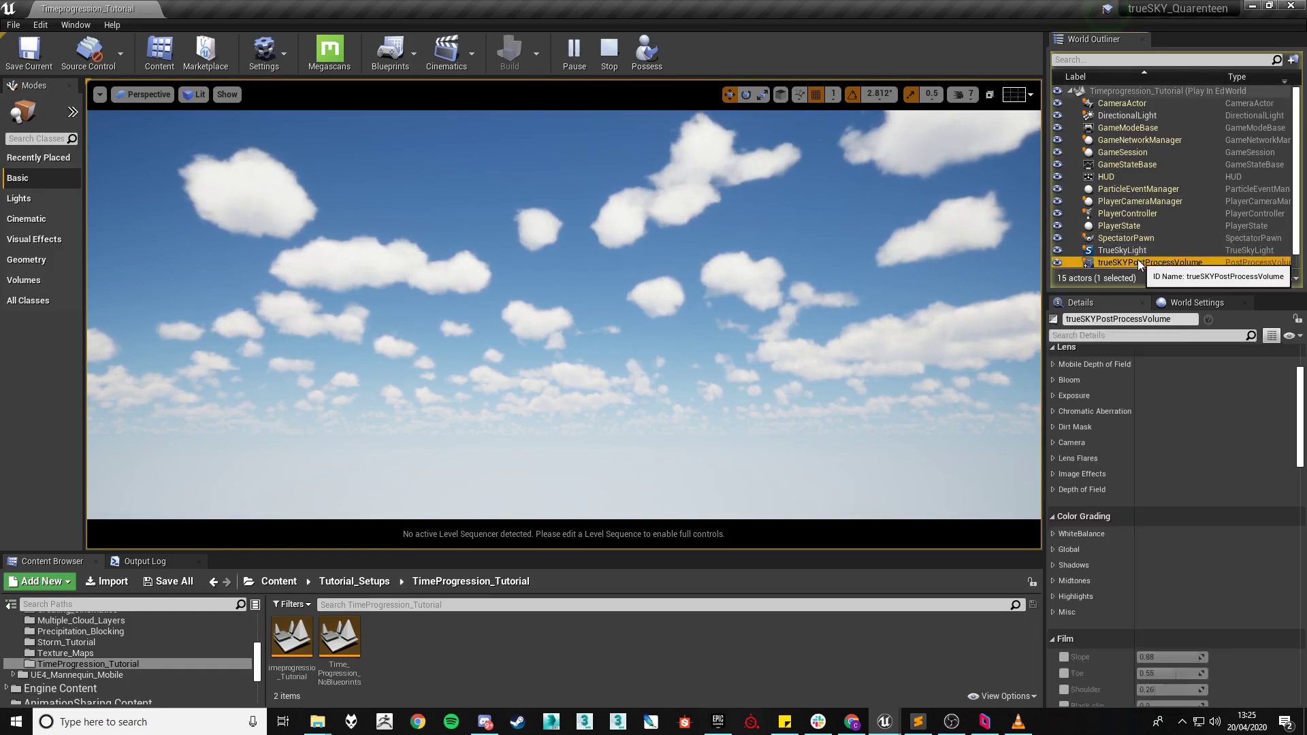
pyautogui.scroll(-1, 1144, 252)
pyautogui.click(1133, 263)
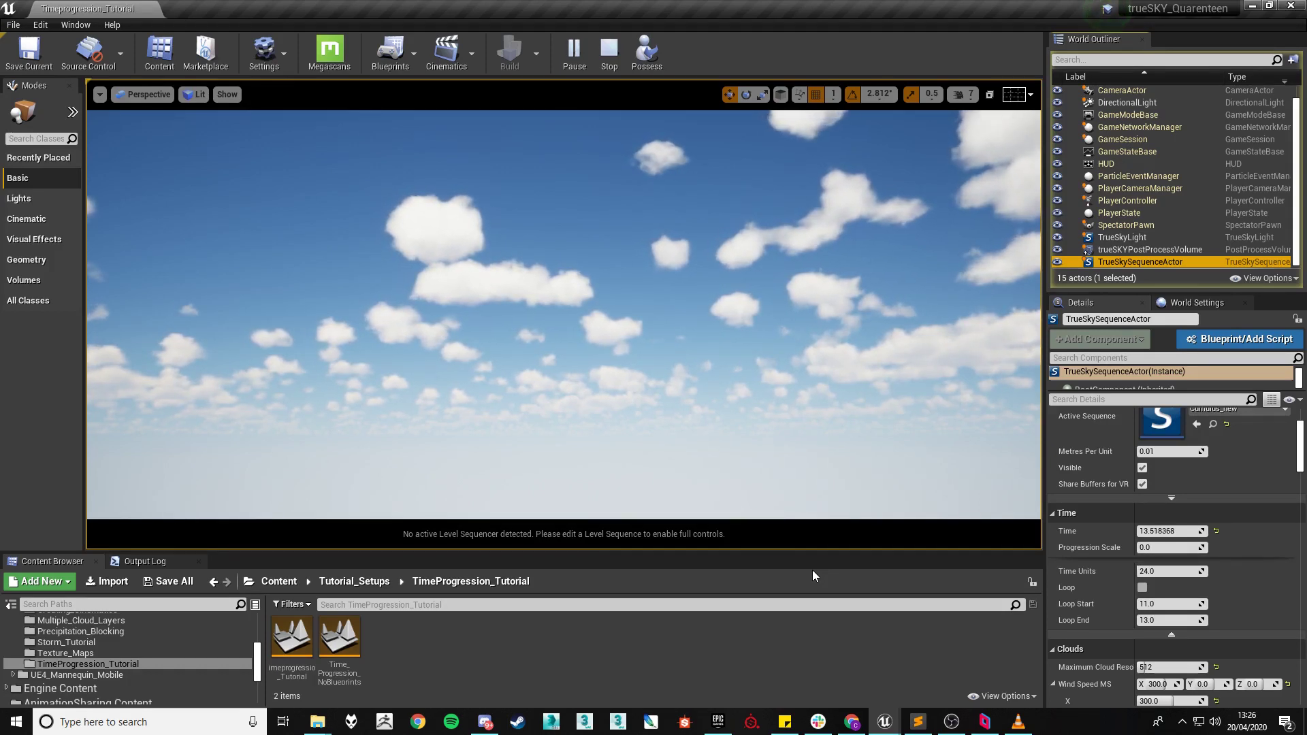
pyautogui.click(767, 619)
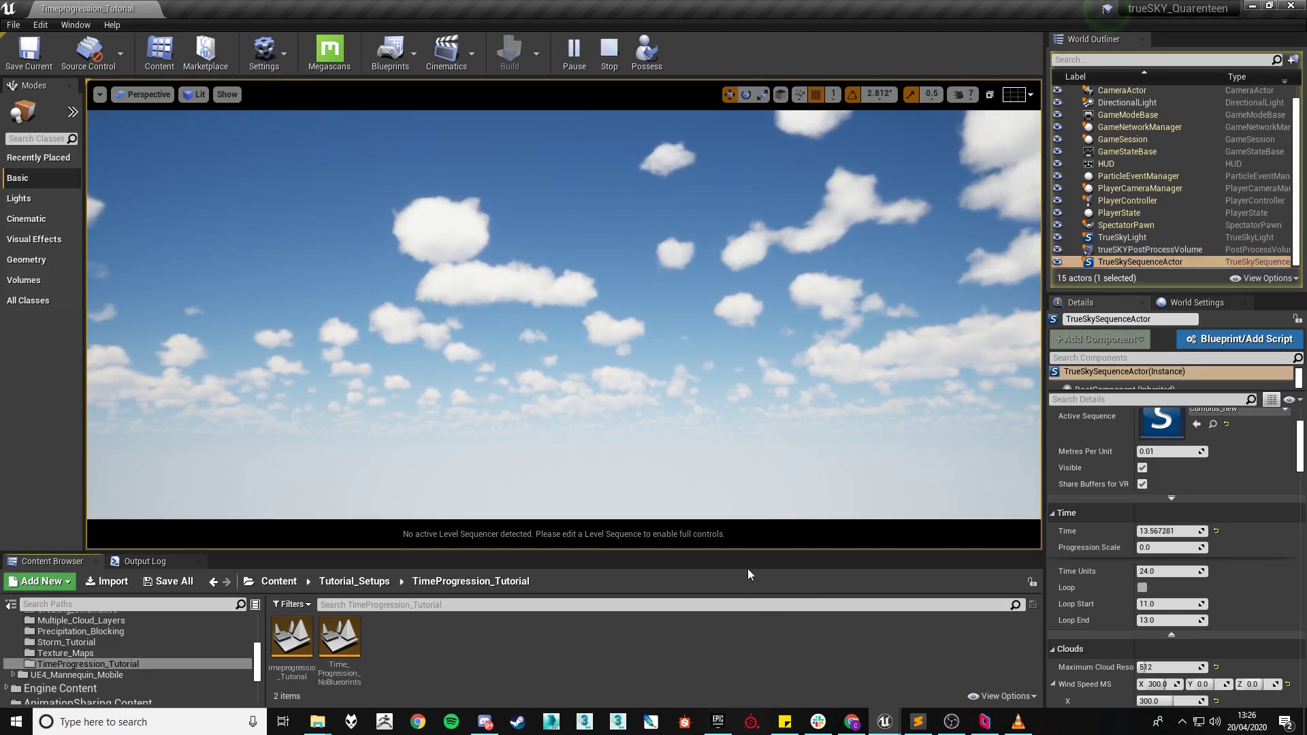